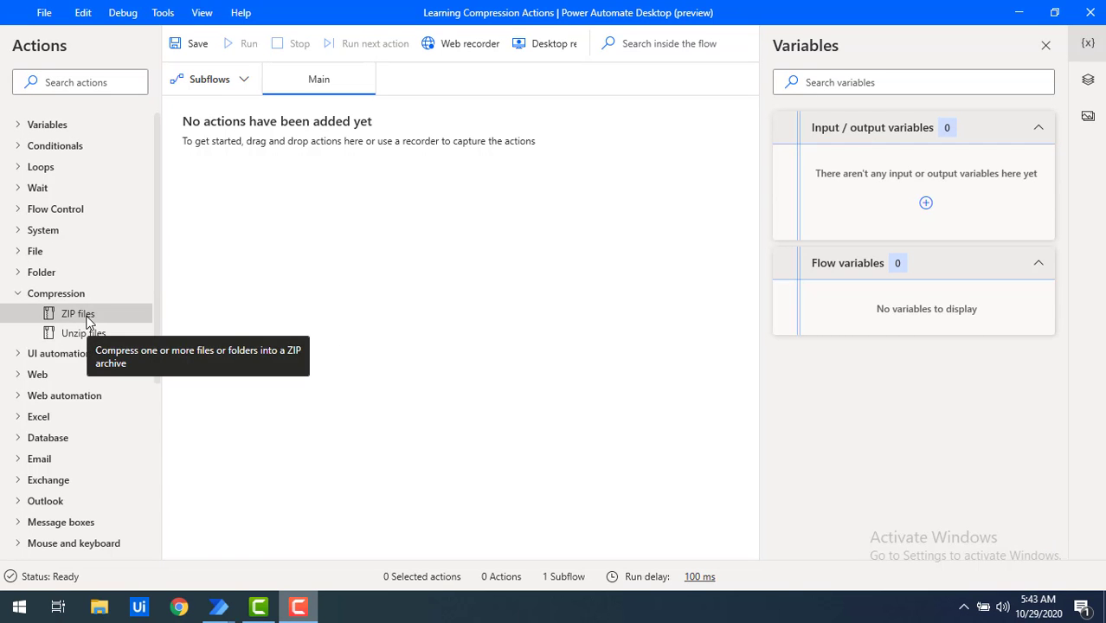
Drag a ZIP files action onto the Main flow canvas.
{"action": "left_click_drag", "start_coordinate": [87, 321], "coordinate": [311, 229]}
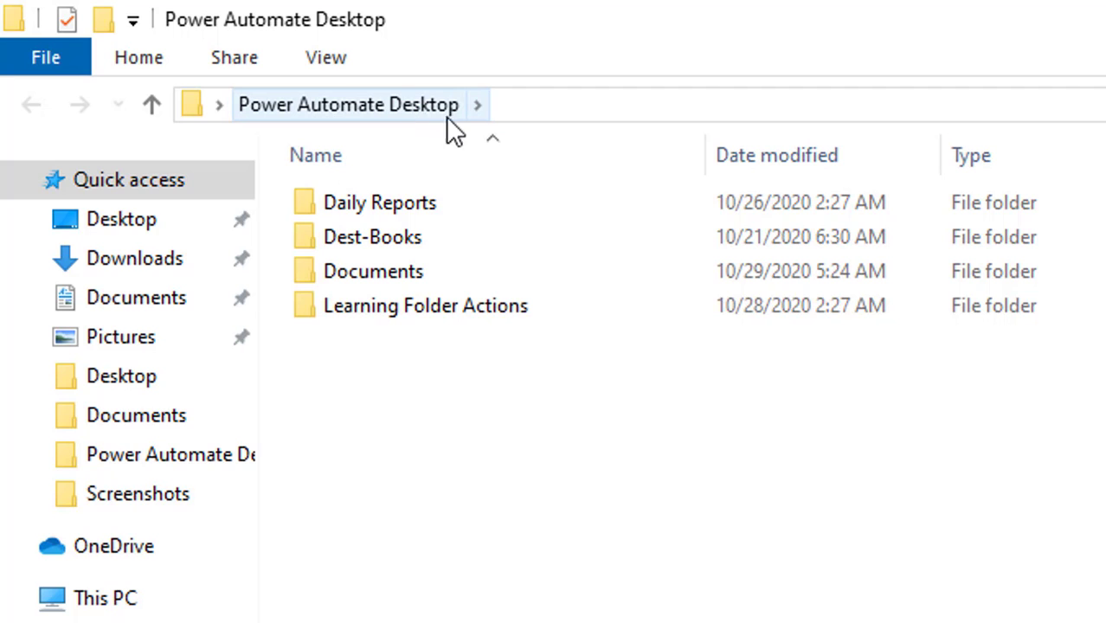
Look inside the Documents subfolder, then go back up to the Power Automate Desktop folder.
{"action": "double_click", "coordinate": [368, 274]}
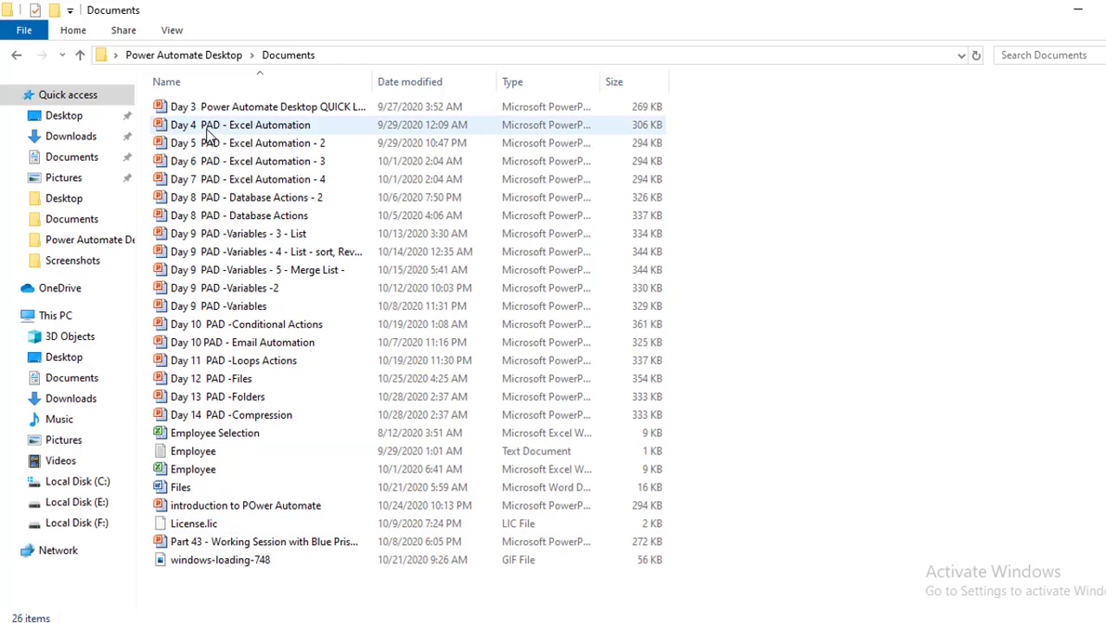
{"action": "left_click", "coordinate": [80, 57]}
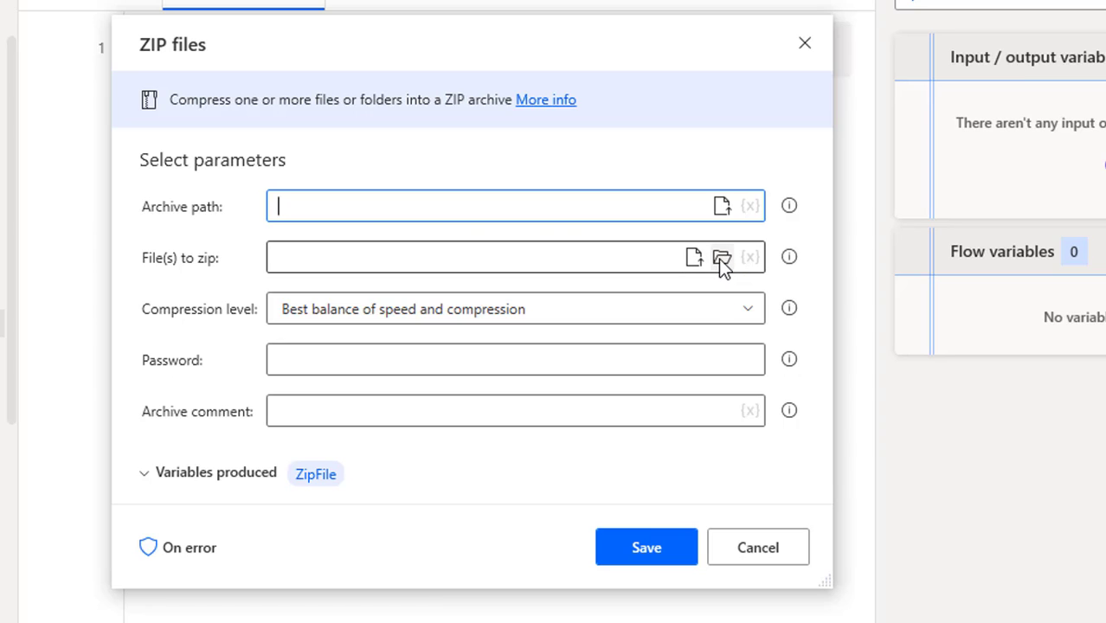
Set File(s) to zip to C:\Users\AR\Desktop\Power Automate Desktop.
{"action": "left_click", "coordinate": [720, 258]}
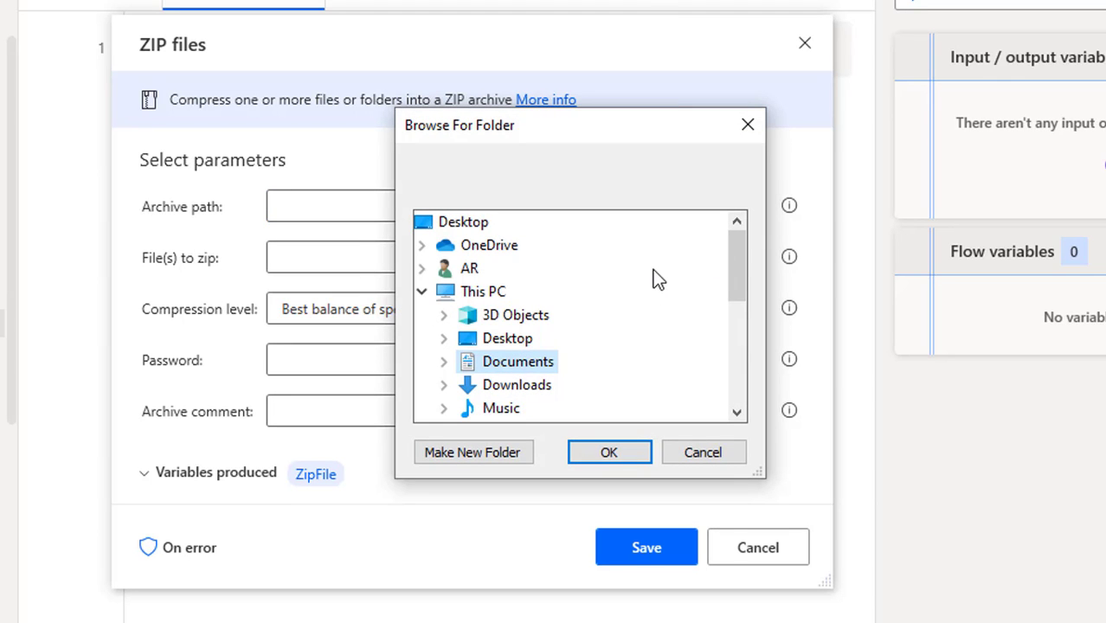
{"action": "double_click", "coordinate": [502, 338]}
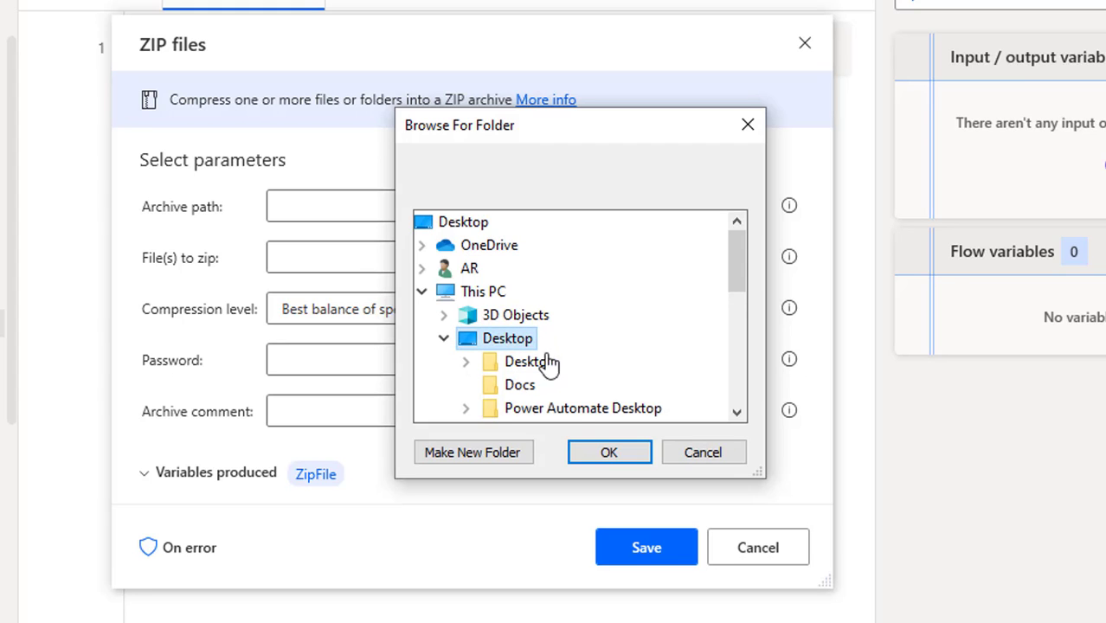
{"action": "double_click", "coordinate": [578, 410]}
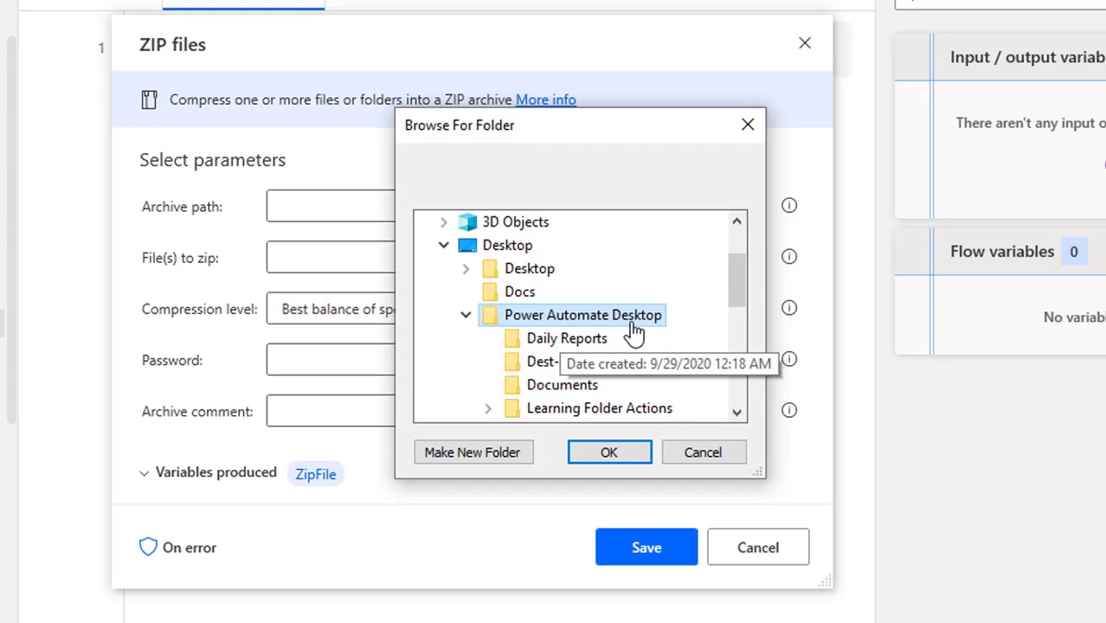
{"action": "left_click", "coordinate": [613, 456]}
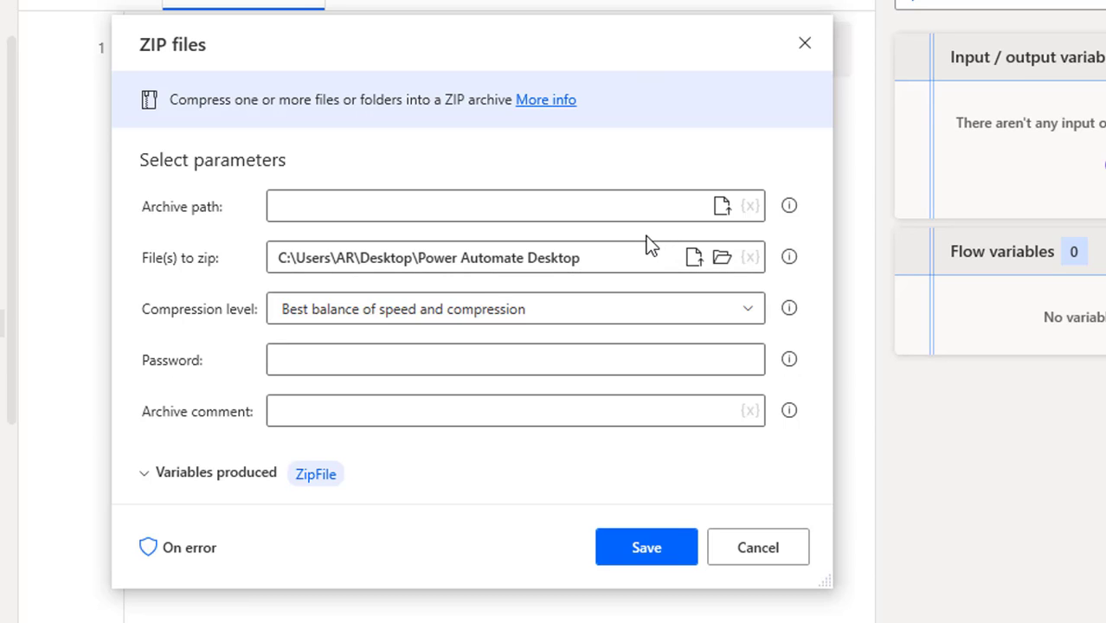
Set the archive path to Test.zip inside Desktop\Desktop\New folder.
{"action": "left_click", "coordinate": [721, 208]}
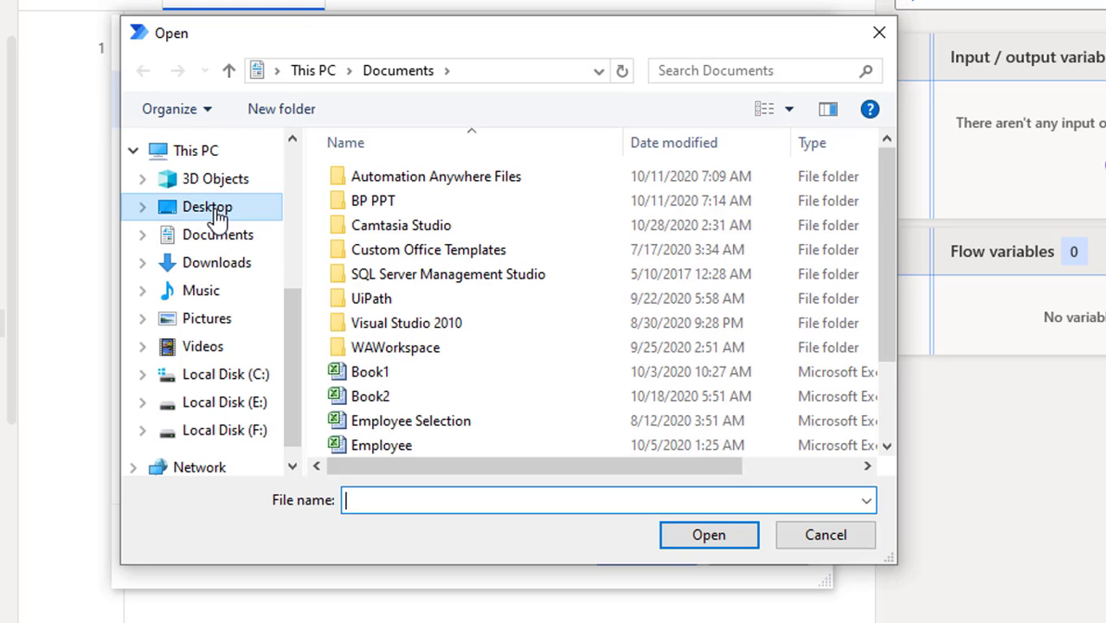
{"action": "left_click", "coordinate": [215, 212]}
{"action": "double_click", "coordinate": [390, 178]}
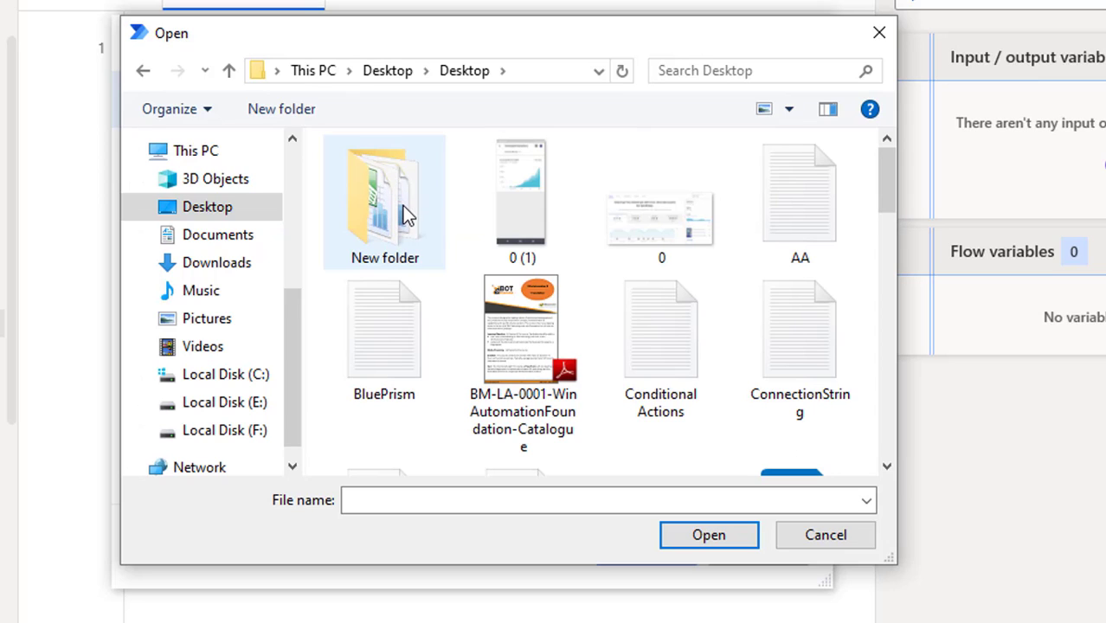
{"action": "left_click", "coordinate": [400, 218]}
{"action": "type", "text": "test"}
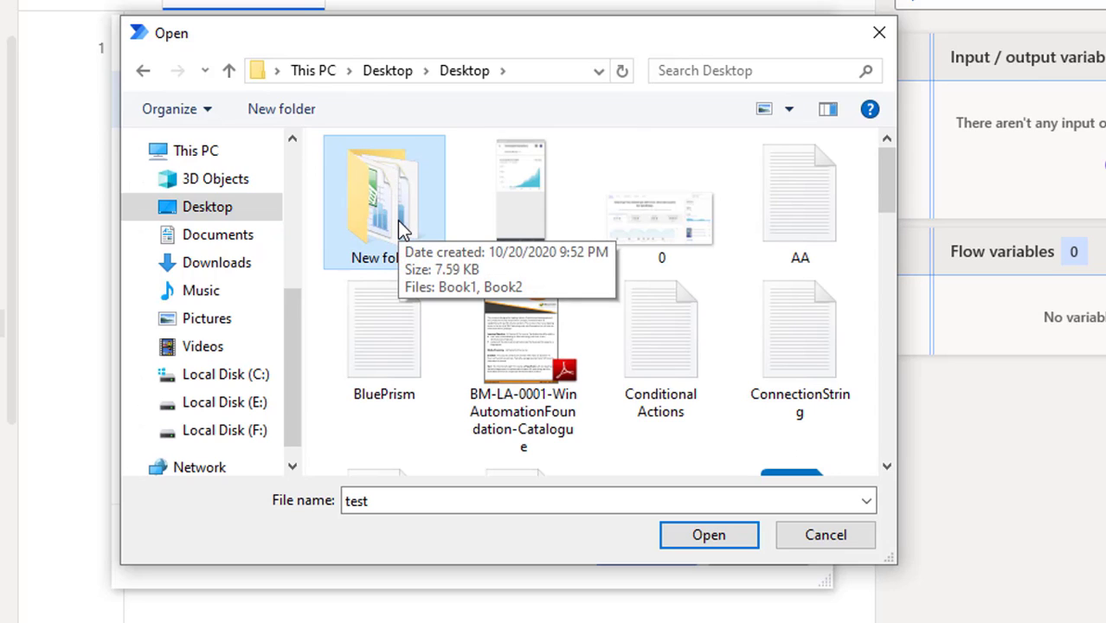
{"action": "double_click", "coordinate": [400, 230]}
{"action": "double_click", "coordinate": [378, 500]}
{"action": "key", "text": "BackSpace"}
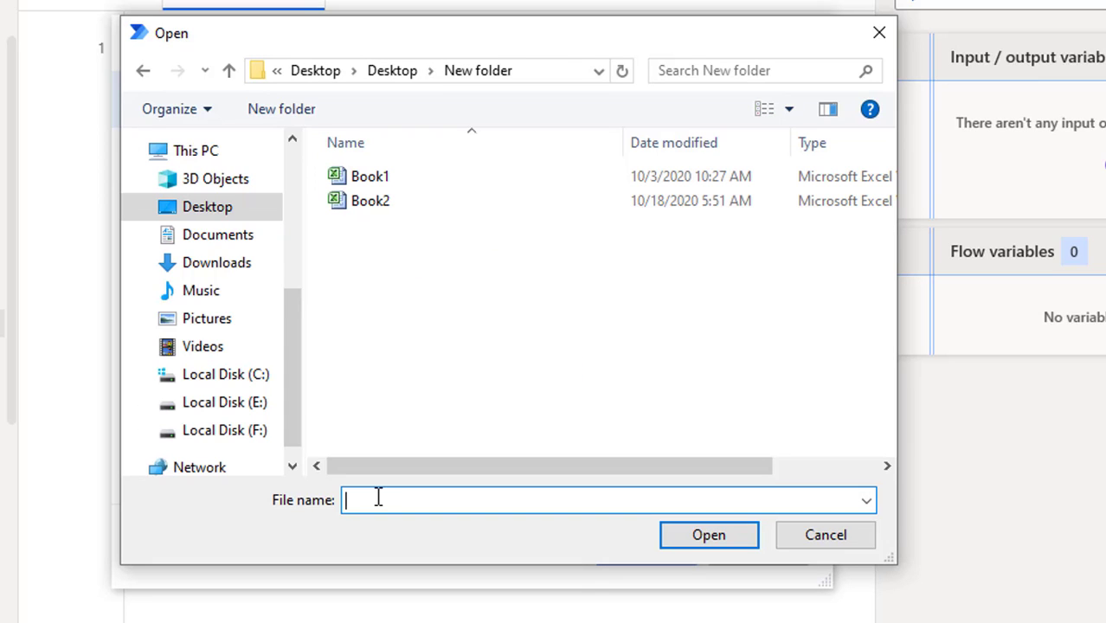
{"action": "type", "text": "Test.zip"}
{"action": "left_click_drag", "start_coordinate": [351, 505], "coordinate": [385, 502]}
{"action": "left_click", "coordinate": [425, 507]}
{"action": "left_click", "coordinate": [730, 537]}
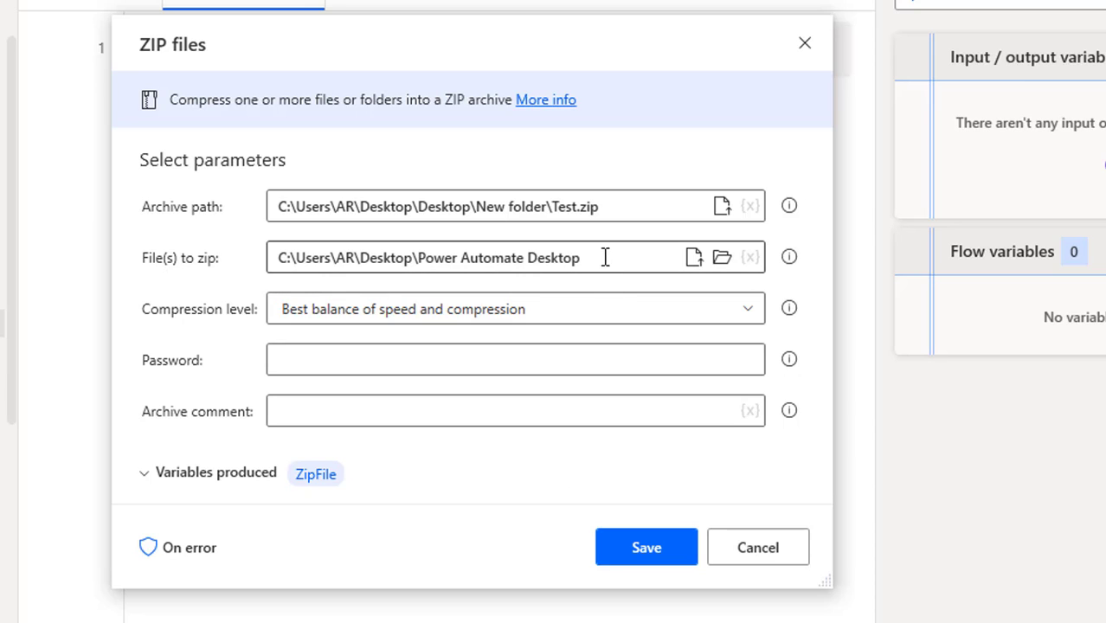
Highlight the source folder name and Test.zip in the paths, then list the compression levels.
{"action": "left_click_drag", "start_coordinate": [575, 257], "coordinate": [420, 257]}
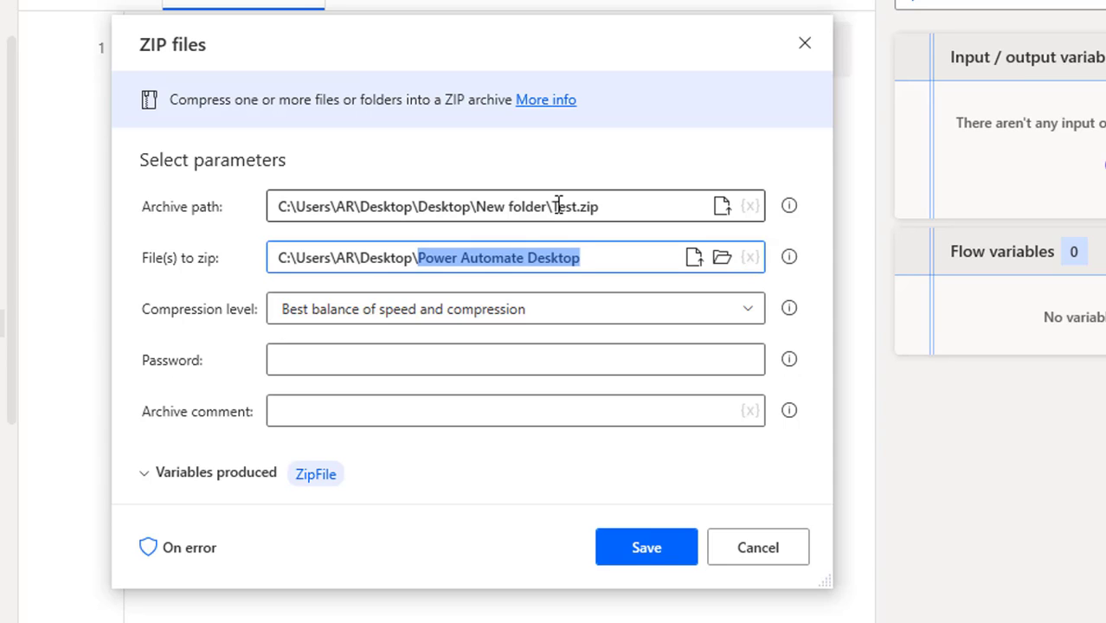
{"action": "left_click", "coordinate": [558, 206]}
{"action": "left_click_drag", "start_coordinate": [558, 205], "coordinate": [605, 210]}
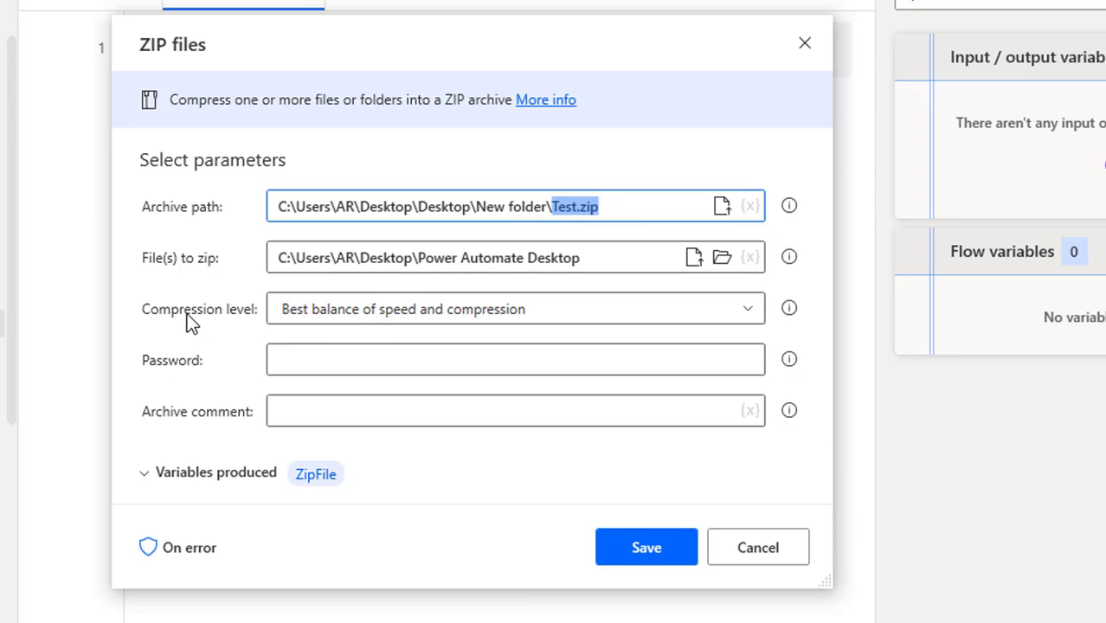
{"action": "left_click", "coordinate": [375, 317]}
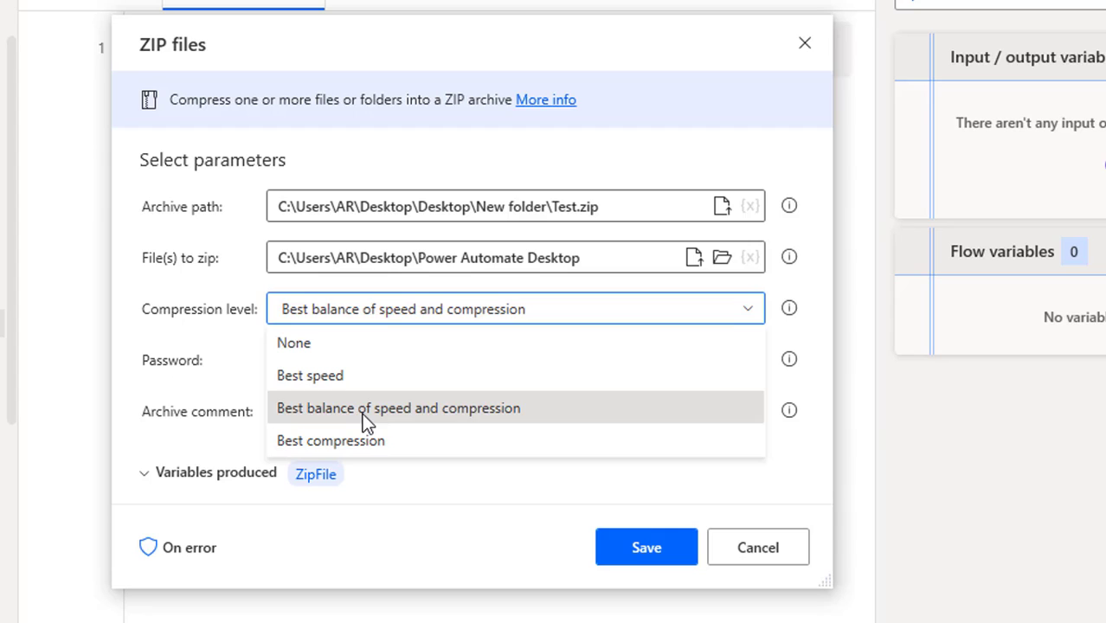
Keep the compression level at 'Best balance of speed and compression'.
{"action": "left_click", "coordinate": [381, 419]}
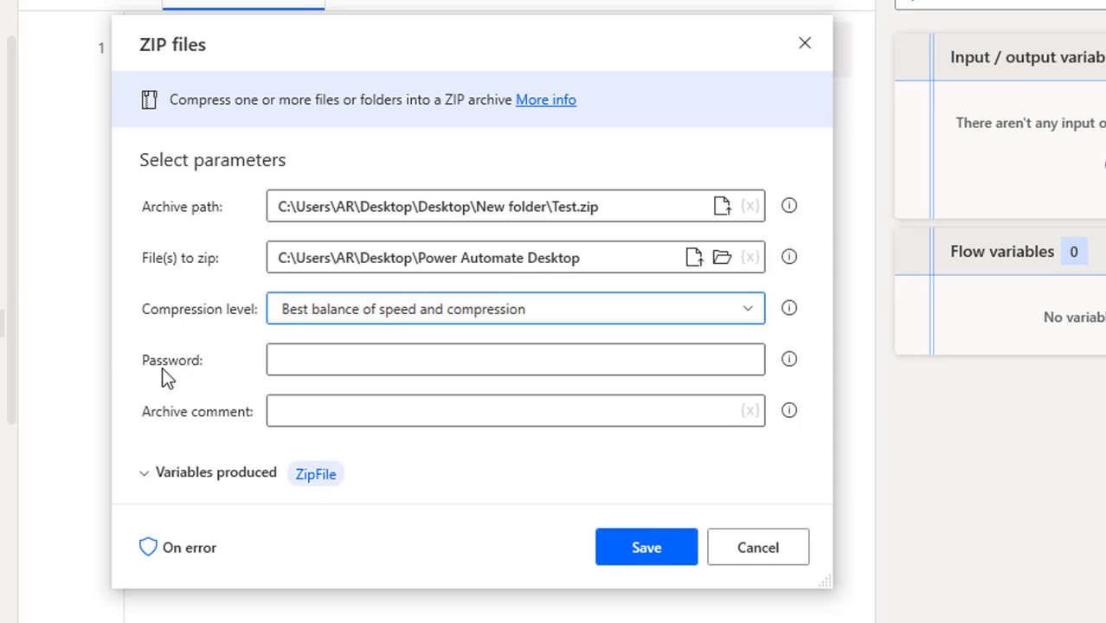
Protect the archive with a six-character password and add the archive comment 'test'.
{"action": "left_click", "coordinate": [314, 360]}
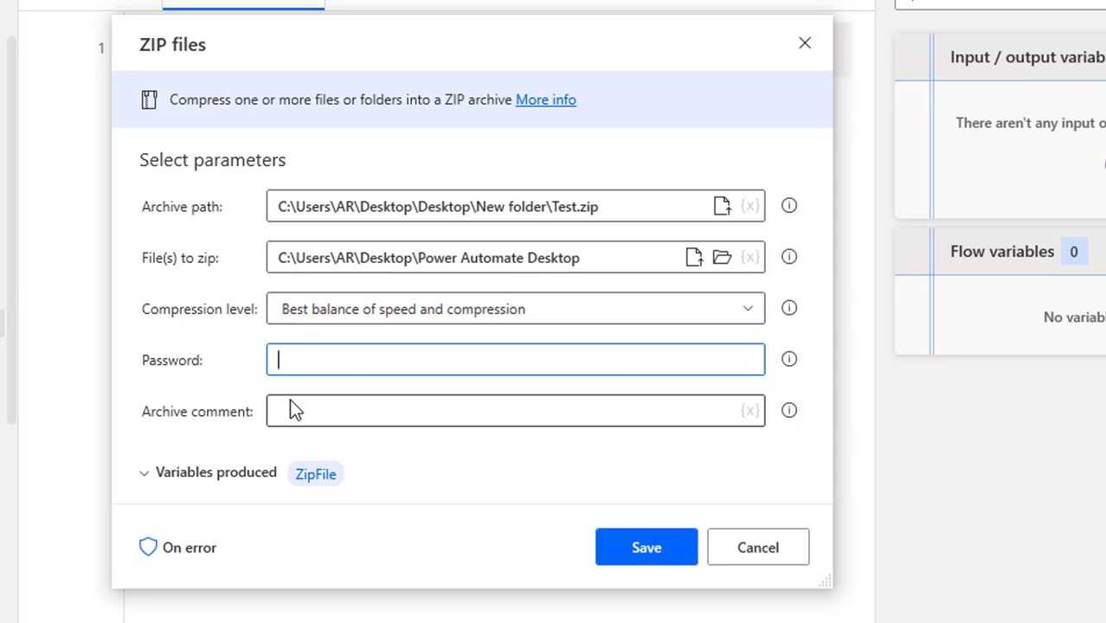
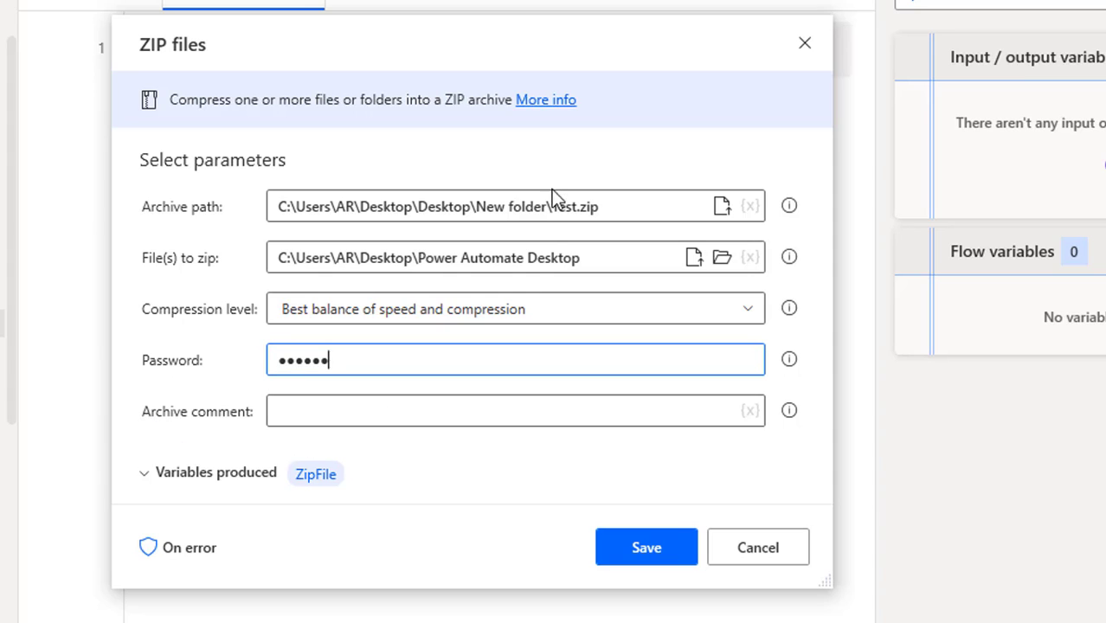
{"action": "double_click", "coordinate": [610, 208]}
{"action": "left_click", "coordinate": [346, 407]}
{"action": "type", "text": "test"}
{"action": "mouse_move", "coordinate": [324, 482]}
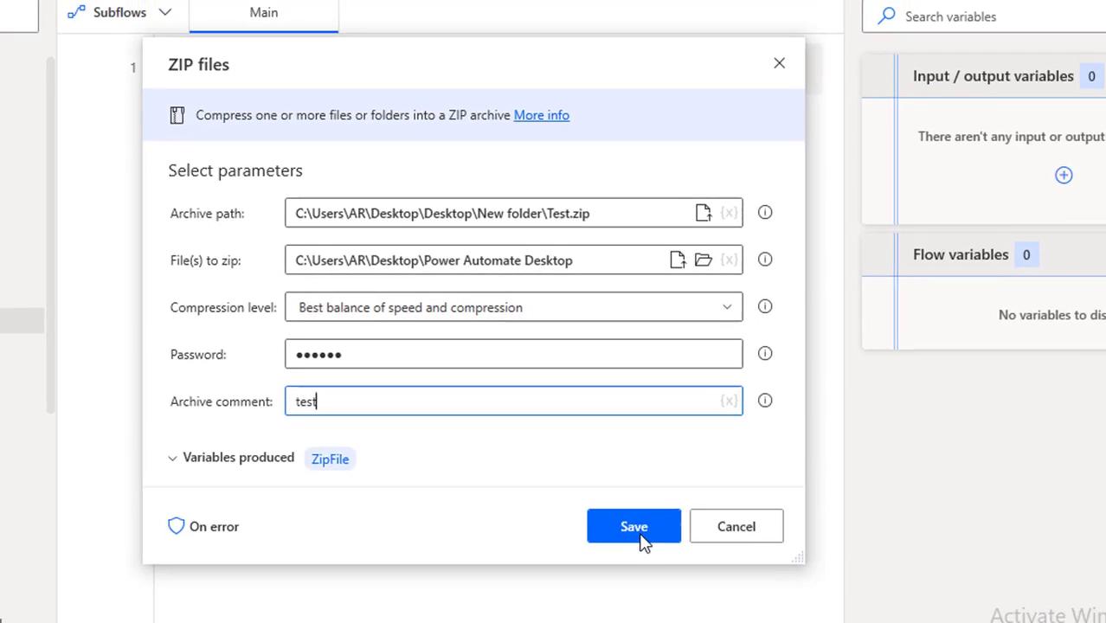
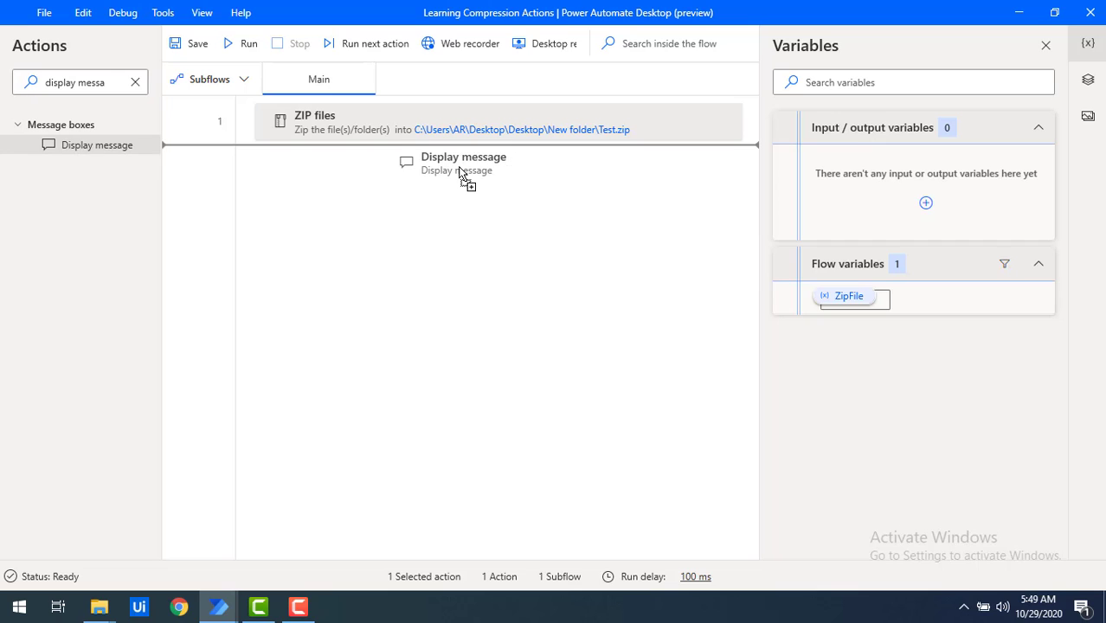
Add a Display message step titled 'Flow' with the message 'Flow Complete' and save it.
{"action": "type", "text": "F"}
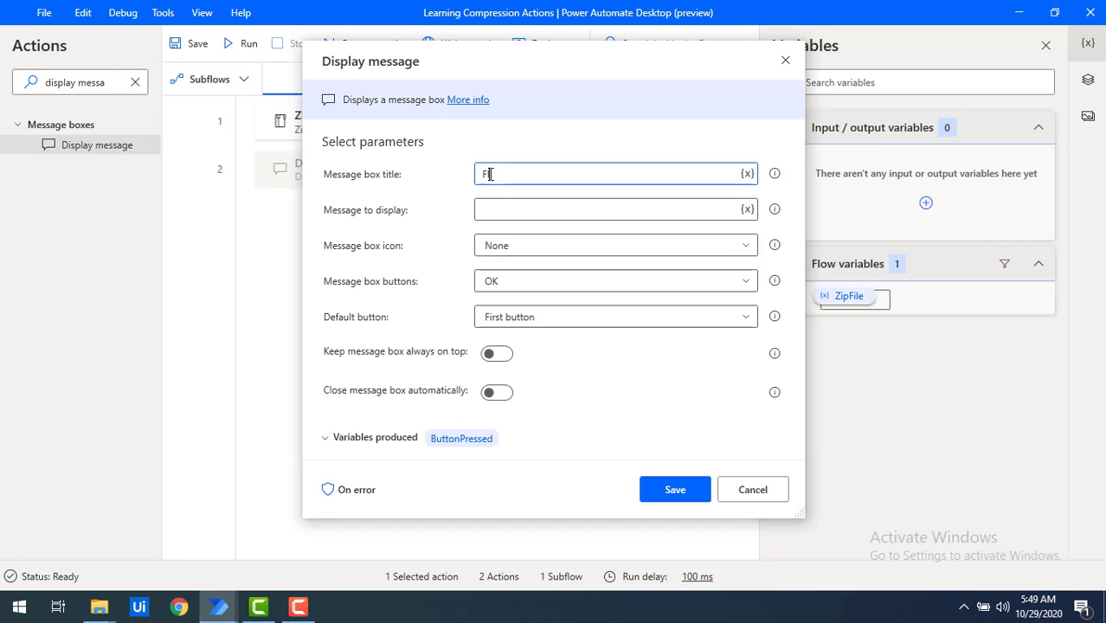
{"action": "type", "text": "low"}
{"action": "left_click", "coordinate": [516, 211]}
{"action": "type", "text": "Flow "}
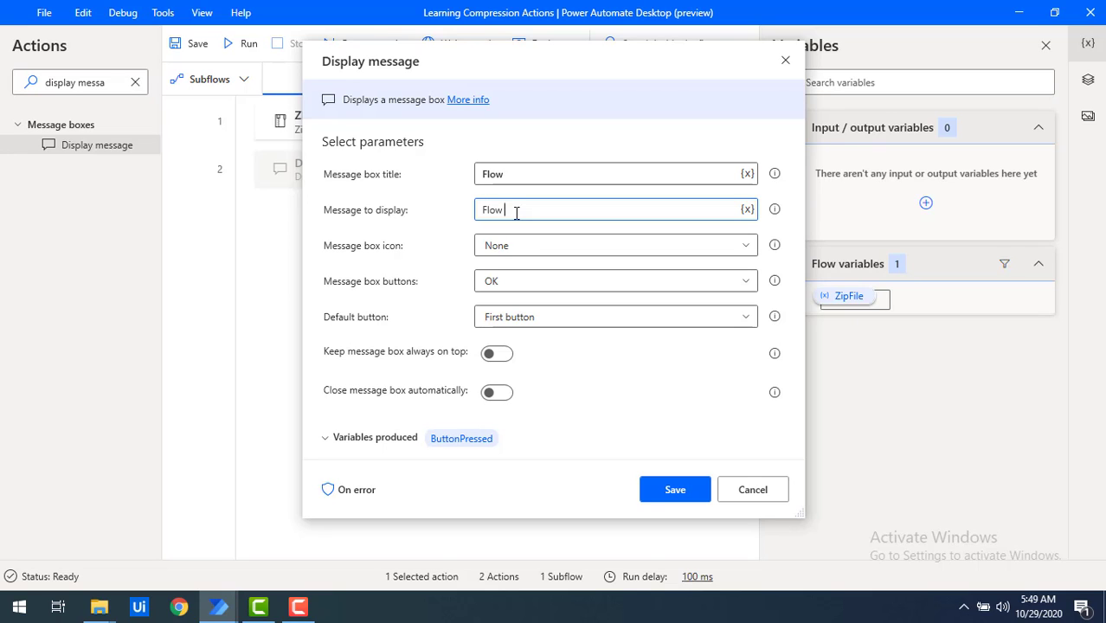
{"action": "type", "text": "Completed"}
{"action": "left_click", "coordinate": [681, 489]}
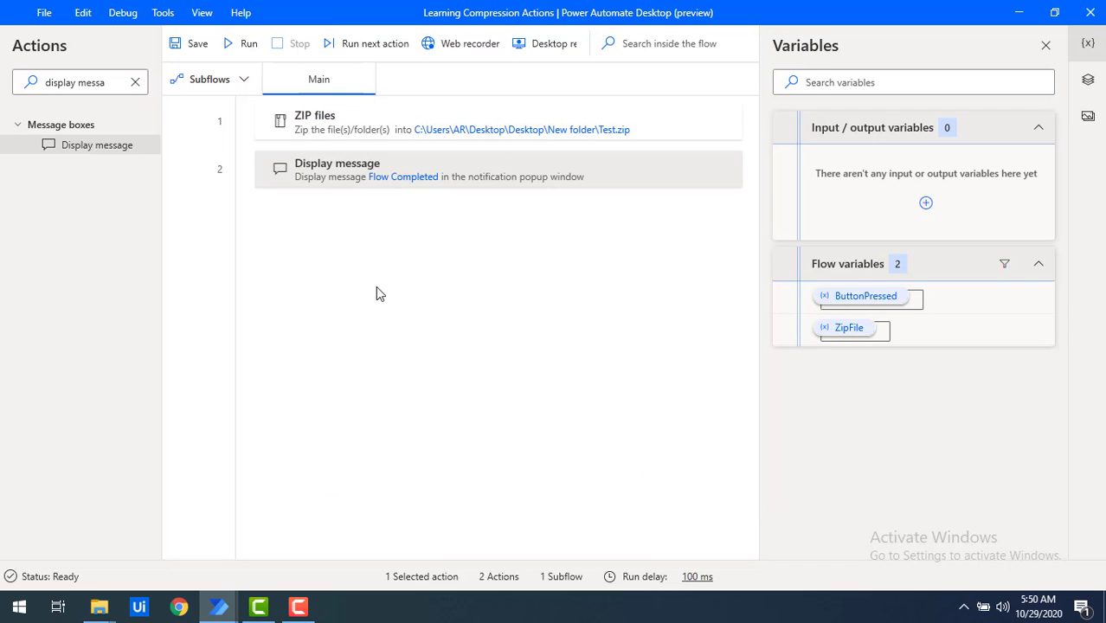
{"action": "key", "text": "alt+Tab"}
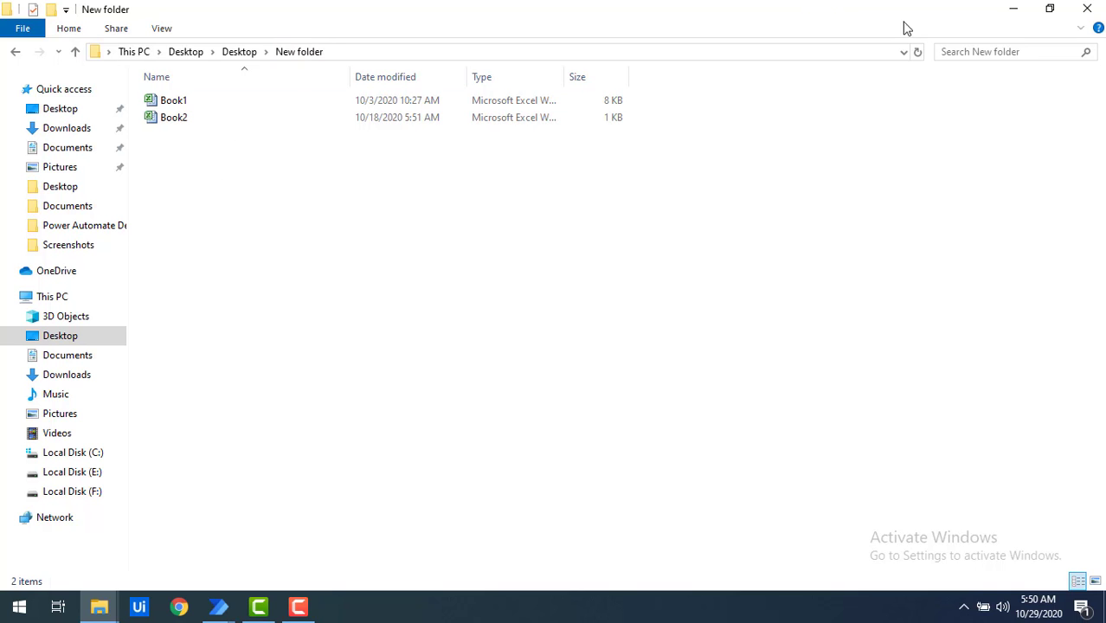
Run the flow to create the Test archive in New folder, then dismiss the completion message.
{"action": "left_click", "coordinate": [1050, 8]}
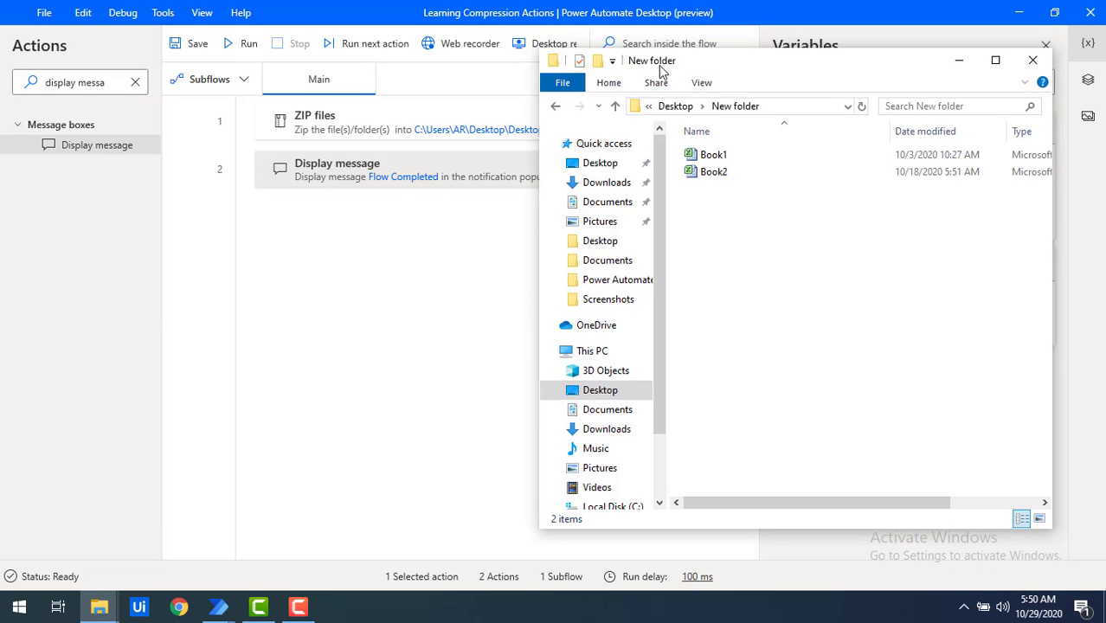
{"action": "left_click_drag", "start_coordinate": [664, 65], "coordinate": [789, 32]}
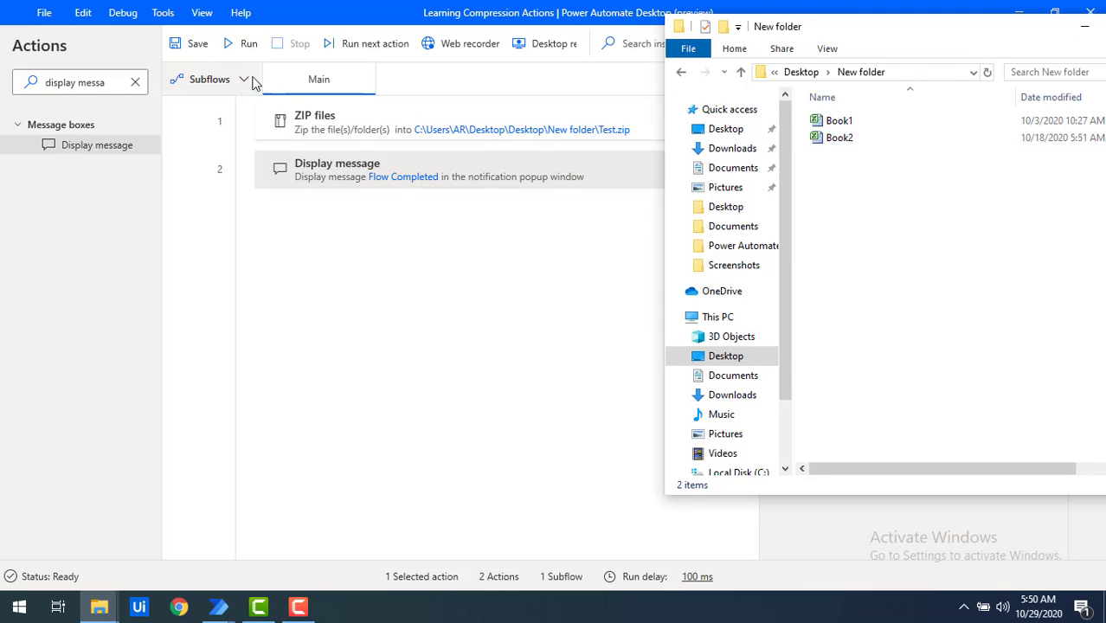
{"action": "left_click", "coordinate": [247, 45]}
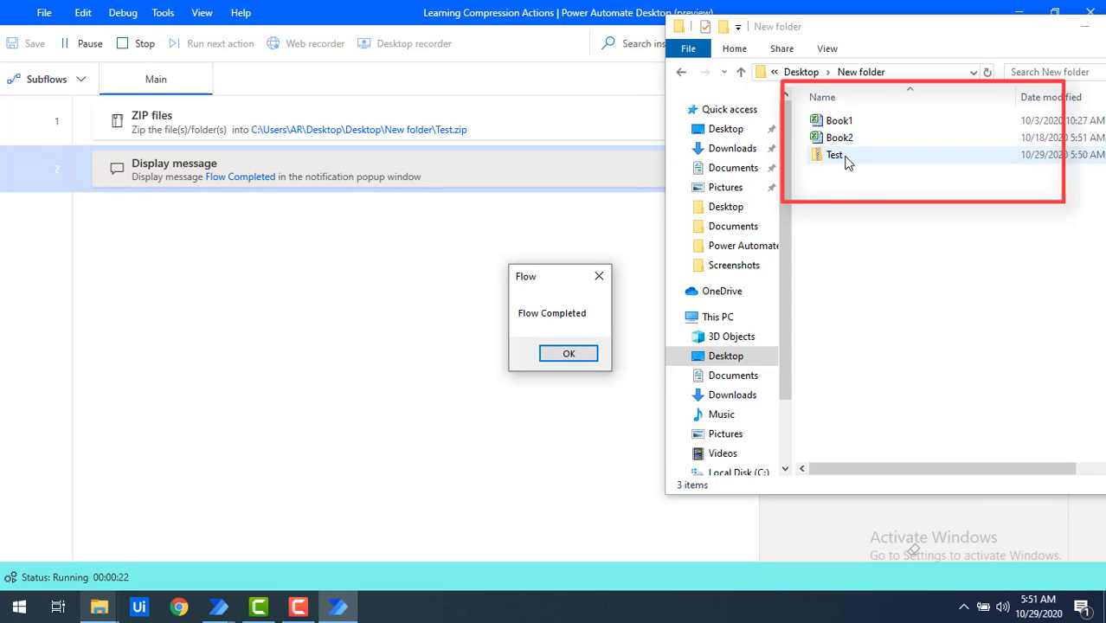
{"action": "left_click", "coordinate": [568, 354]}
{"action": "key", "text": "super+Up"}
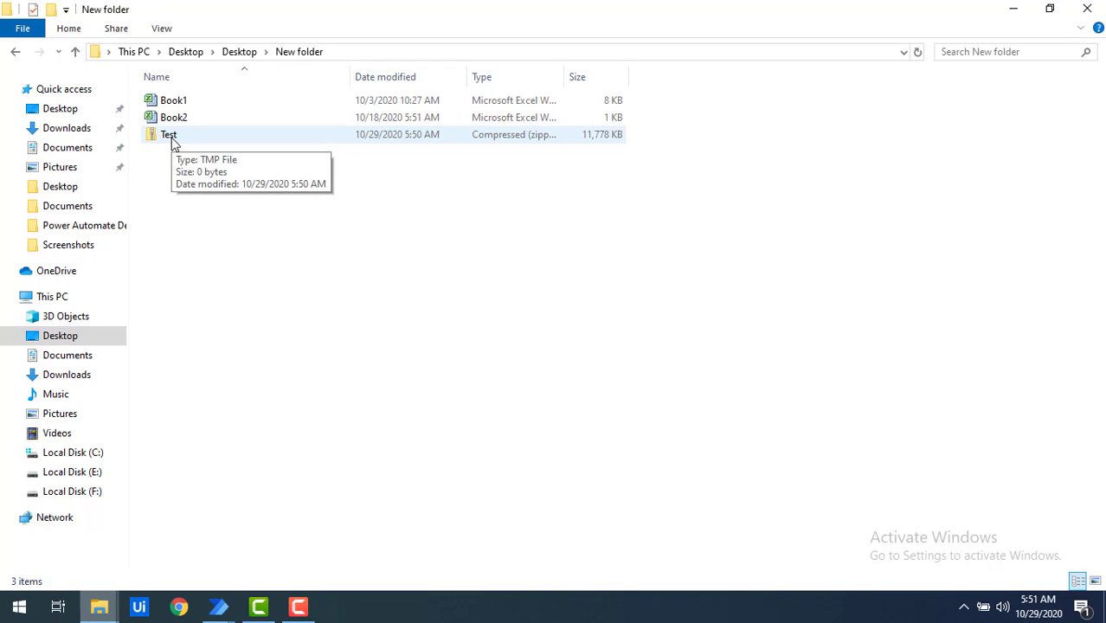
Browse the Test archive to Power Automate Desktop\Documents to check its 26 items, then close Explorer.
{"action": "double_click", "coordinate": [171, 141]}
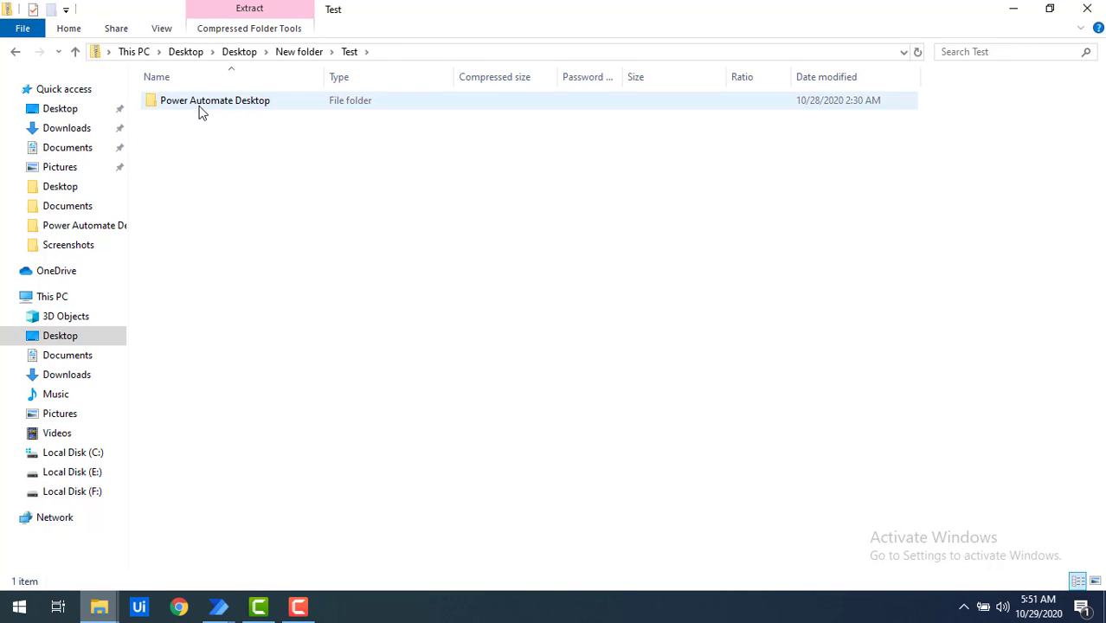
{"action": "double_click", "coordinate": [200, 103]}
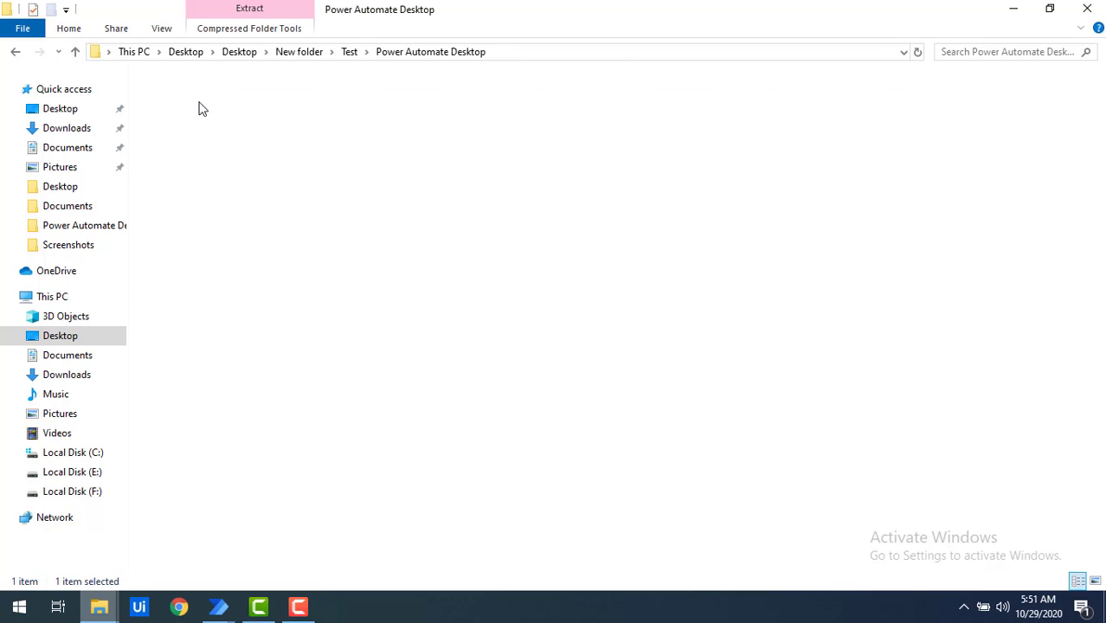
{"action": "double_click", "coordinate": [192, 138]}
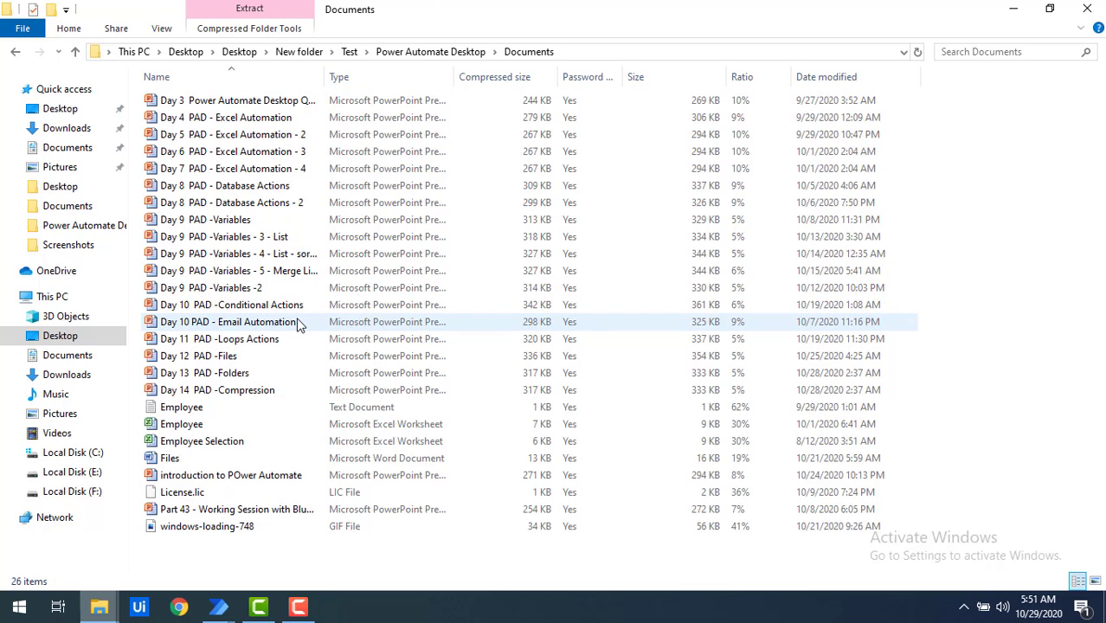
{"action": "left_click", "coordinate": [1088, 9]}
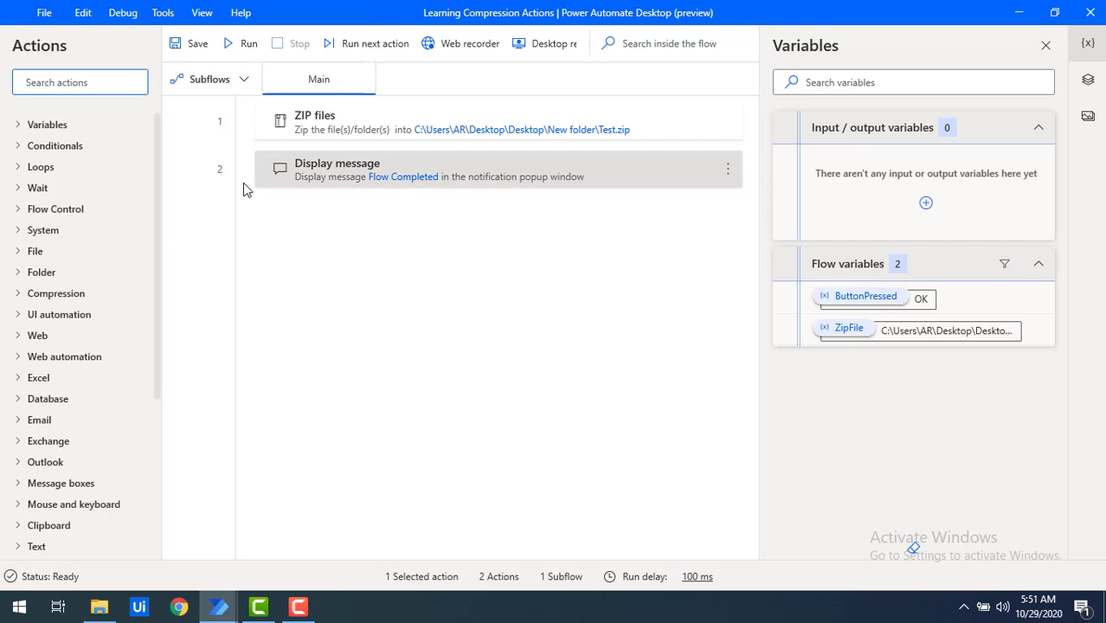
Add an Unzip files action with Test.zip from New folder as its archive path.
{"action": "left_click", "coordinate": [18, 293]}
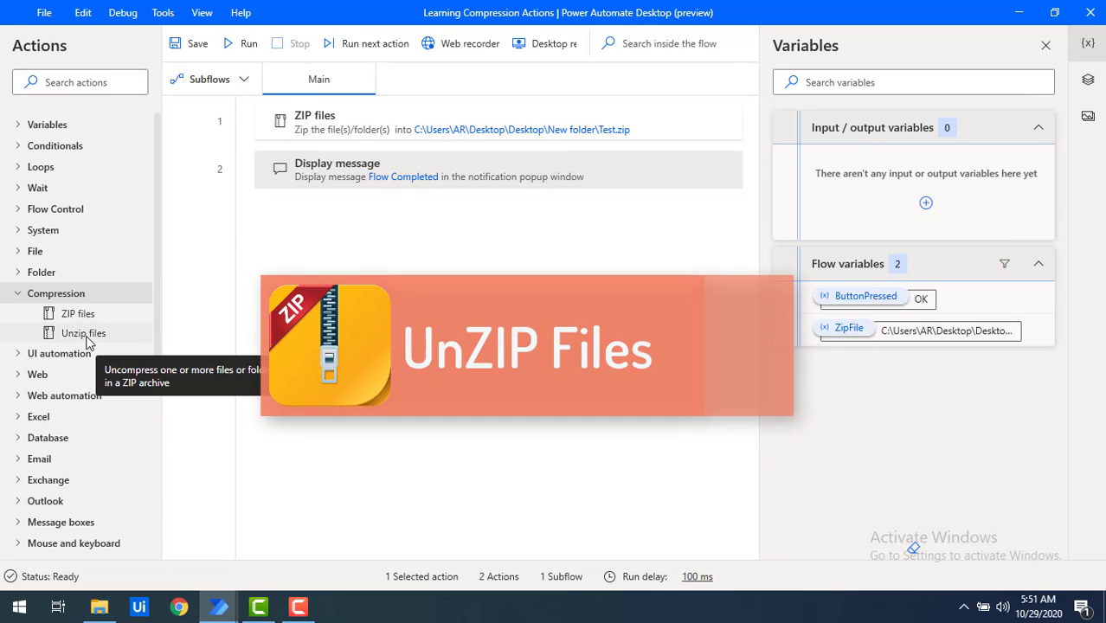
{"action": "left_click_drag", "start_coordinate": [86, 339], "coordinate": [333, 159]}
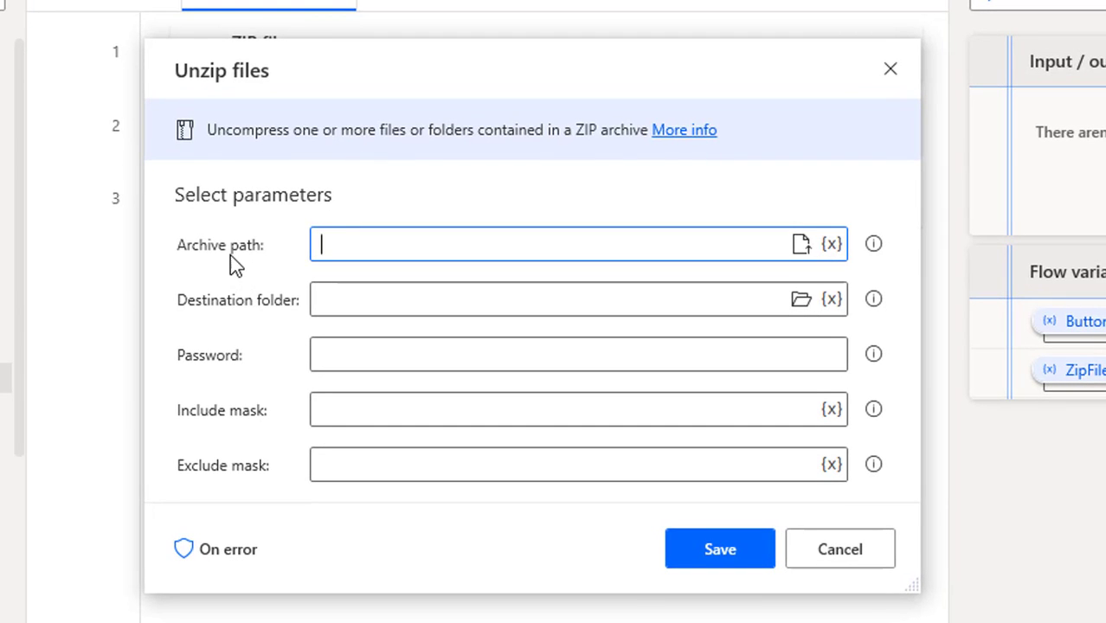
{"action": "left_click", "coordinate": [802, 244]}
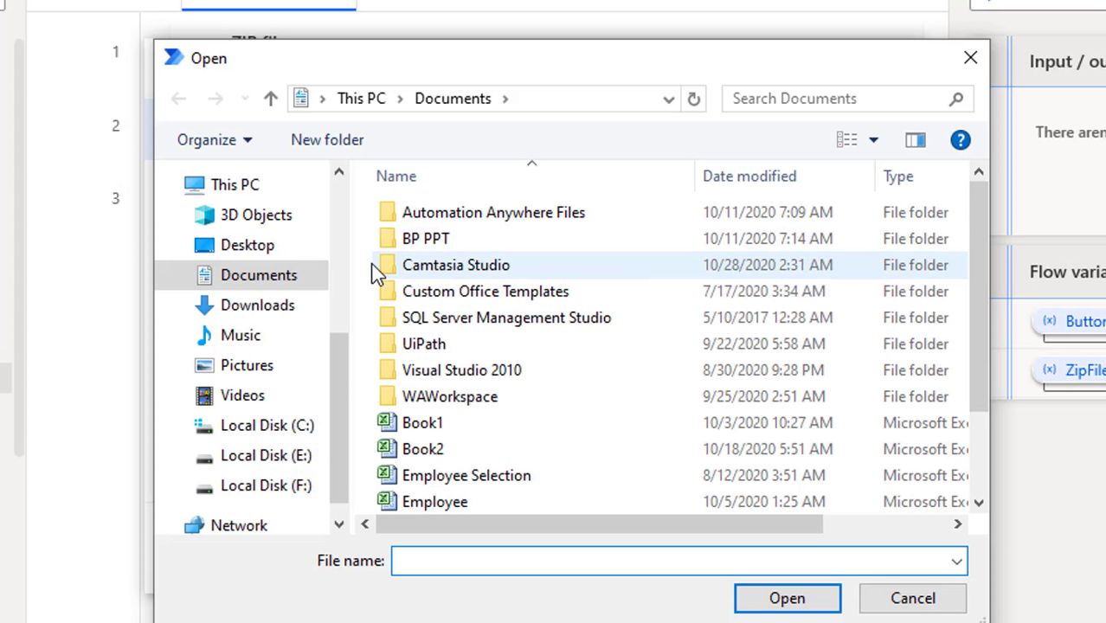
{"action": "left_click", "coordinate": [267, 247]}
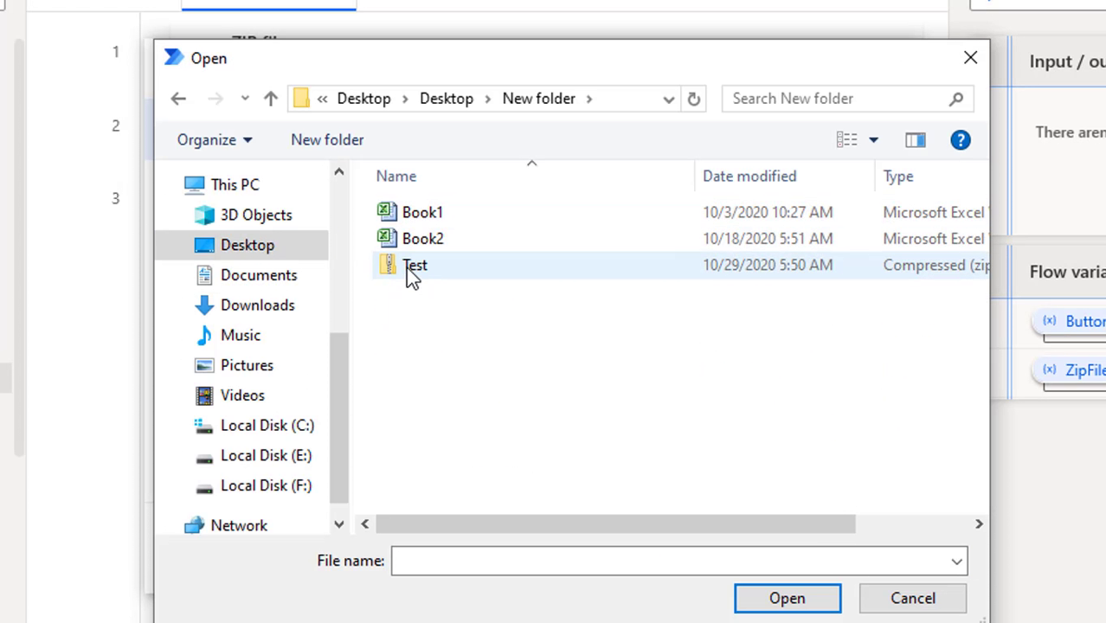
{"action": "left_click", "coordinate": [407, 267]}
{"action": "left_click", "coordinate": [788, 599]}
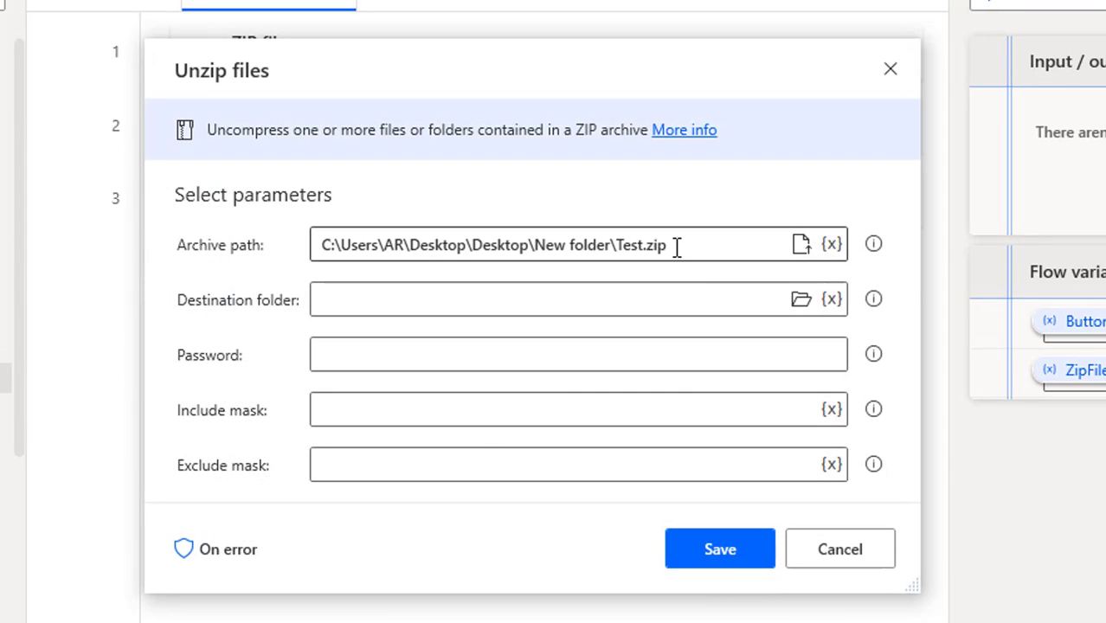
{"action": "left_click_drag", "start_coordinate": [675, 246], "coordinate": [614, 247]}
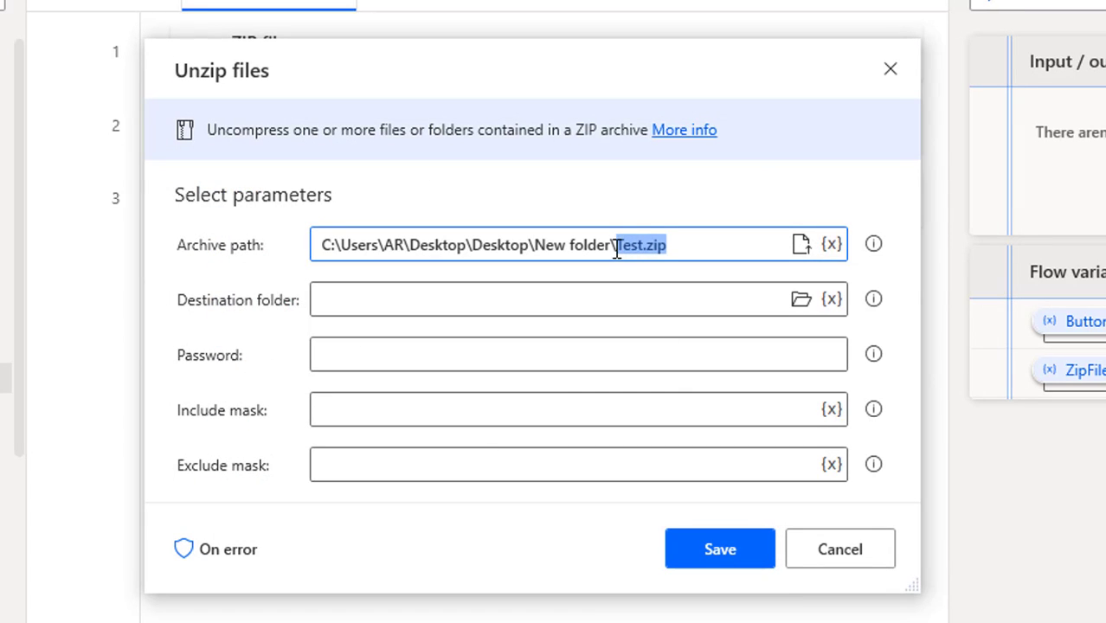
Set the Unzip files destination folder to the New folder\Test path.
{"action": "left_click", "coordinate": [416, 310]}
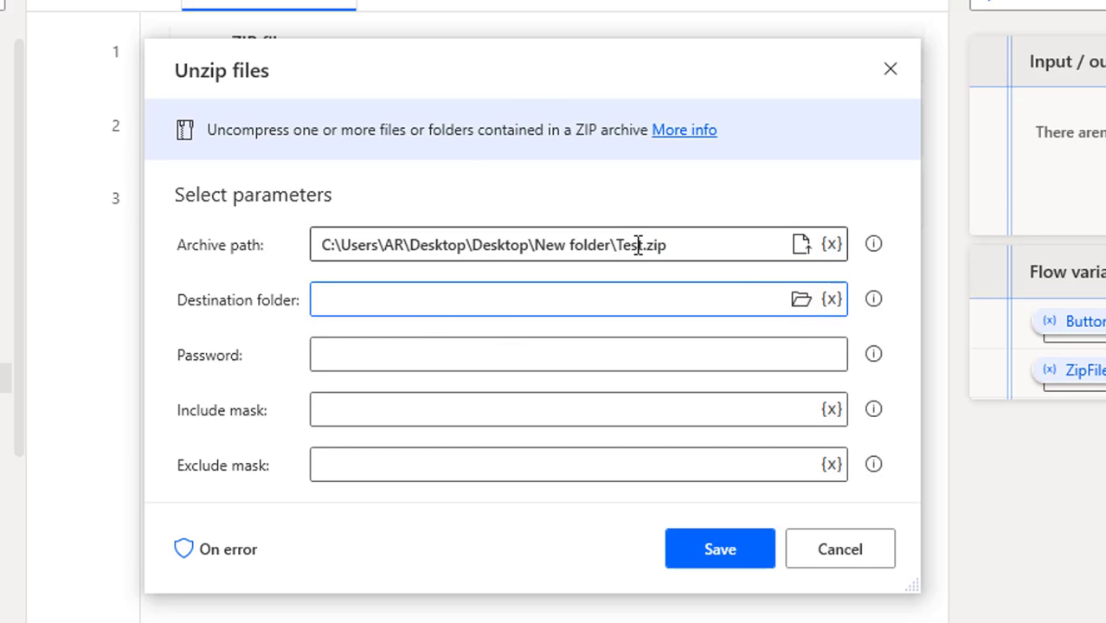
{"action": "left_click_drag", "start_coordinate": [646, 242], "coordinate": [384, 246]}
{"action": "key", "text": "ctrl+z"}
{"action": "key", "text": "ctrl+c"}
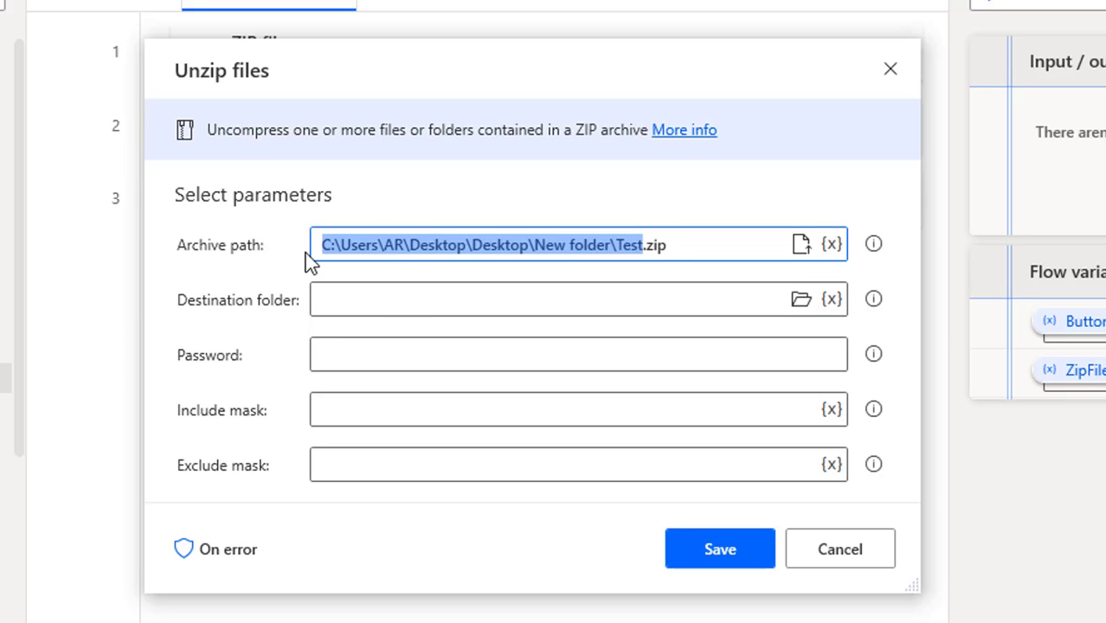
{"action": "left_click", "coordinate": [385, 296]}
{"action": "key", "text": "ctrl+v"}
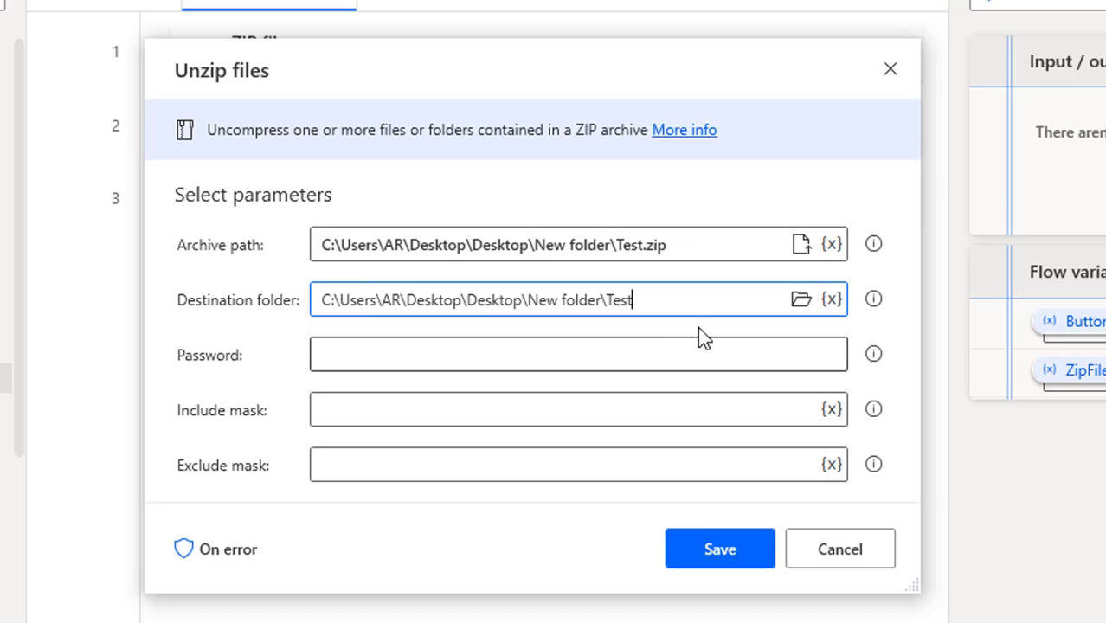
{"action": "double_click", "coordinate": [628, 302]}
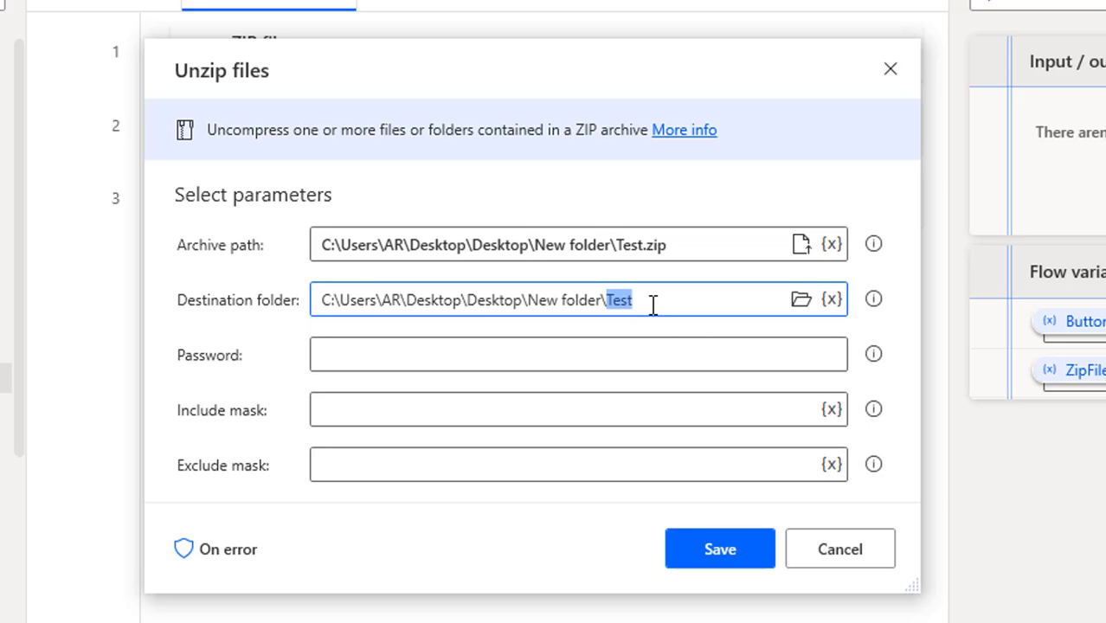
{"action": "left_click", "coordinate": [653, 305]}
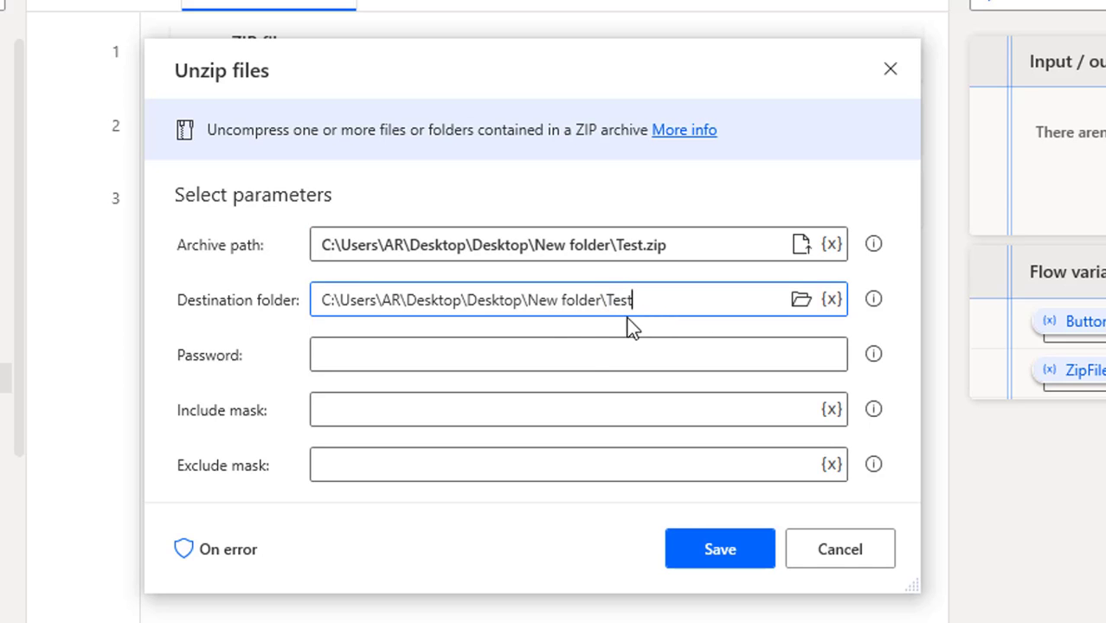
{"action": "left_click", "coordinate": [567, 355]}
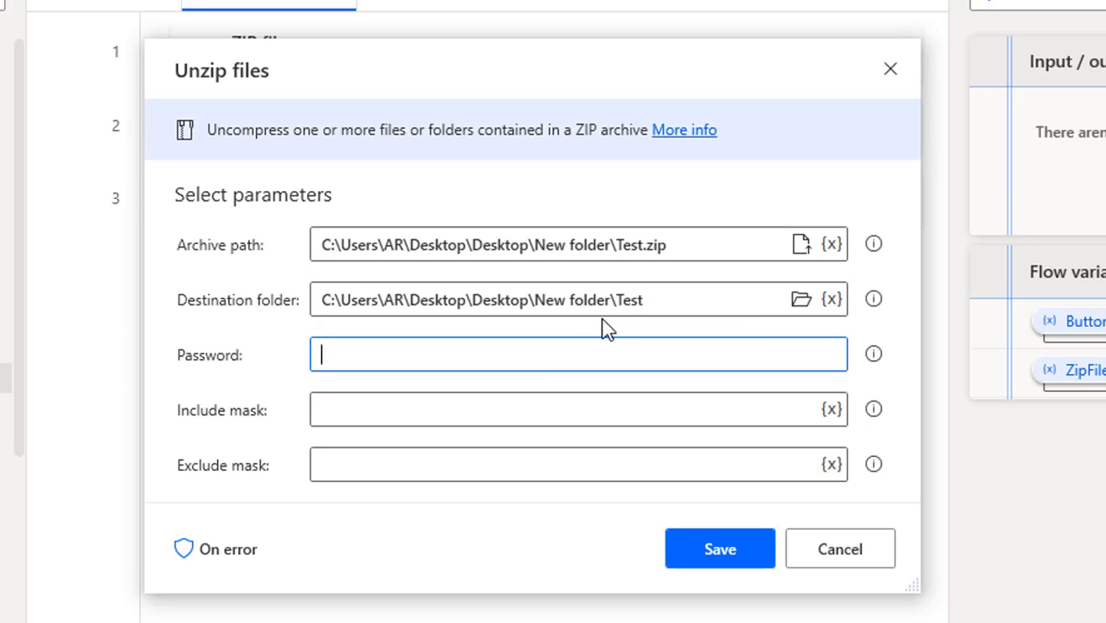
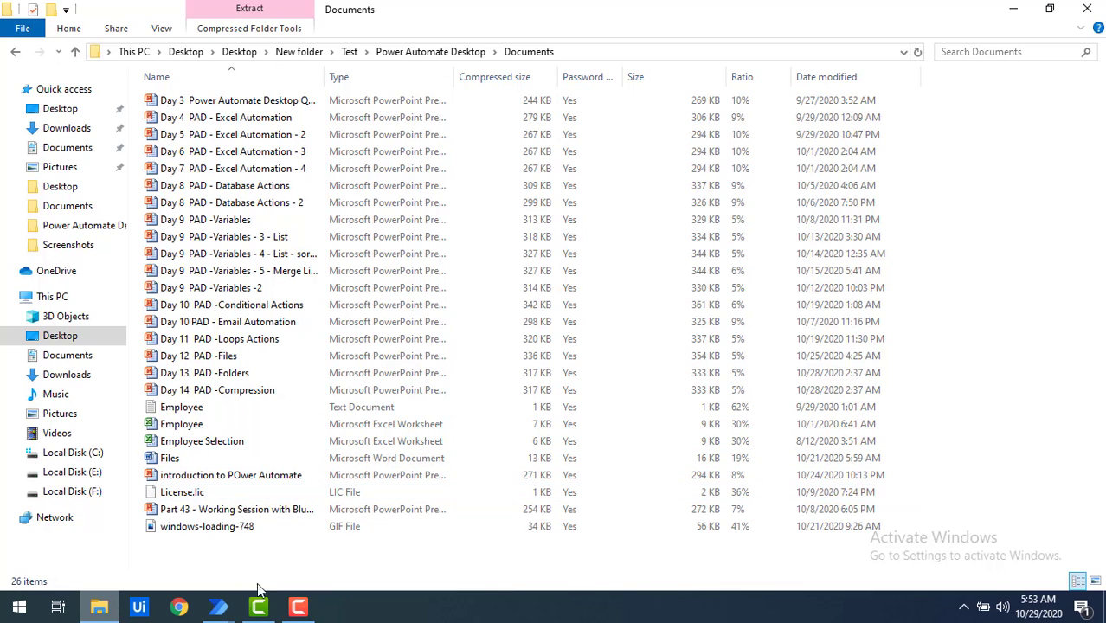
Enter the archive password and leave the Include mask empty after trying *.txt.
{"action": "left_click", "coordinate": [223, 608]}
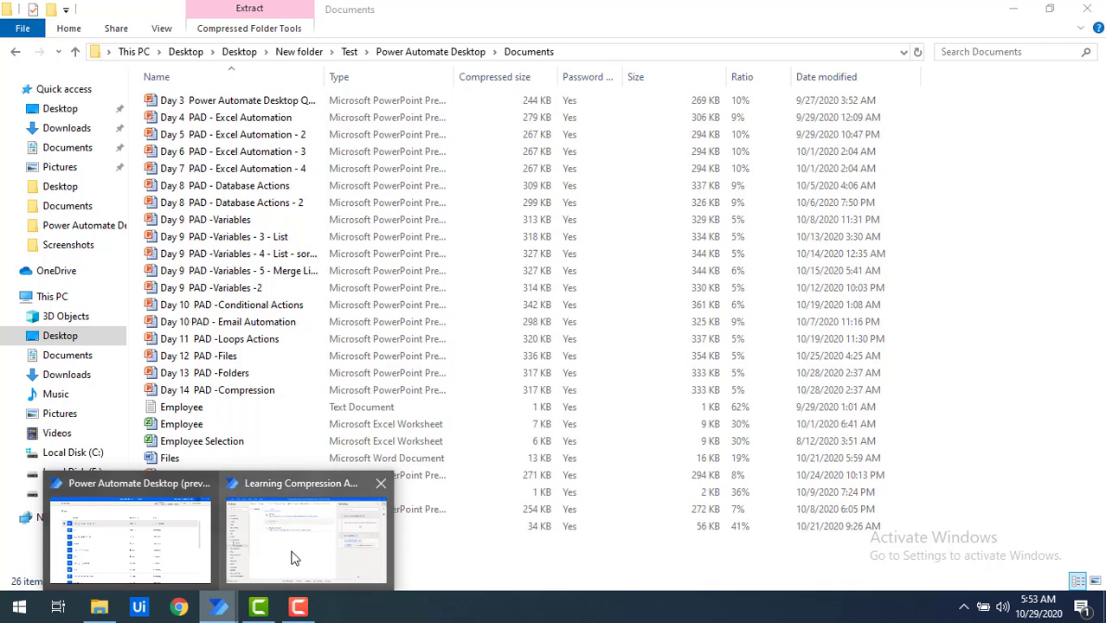
{"action": "left_click", "coordinate": [292, 558]}
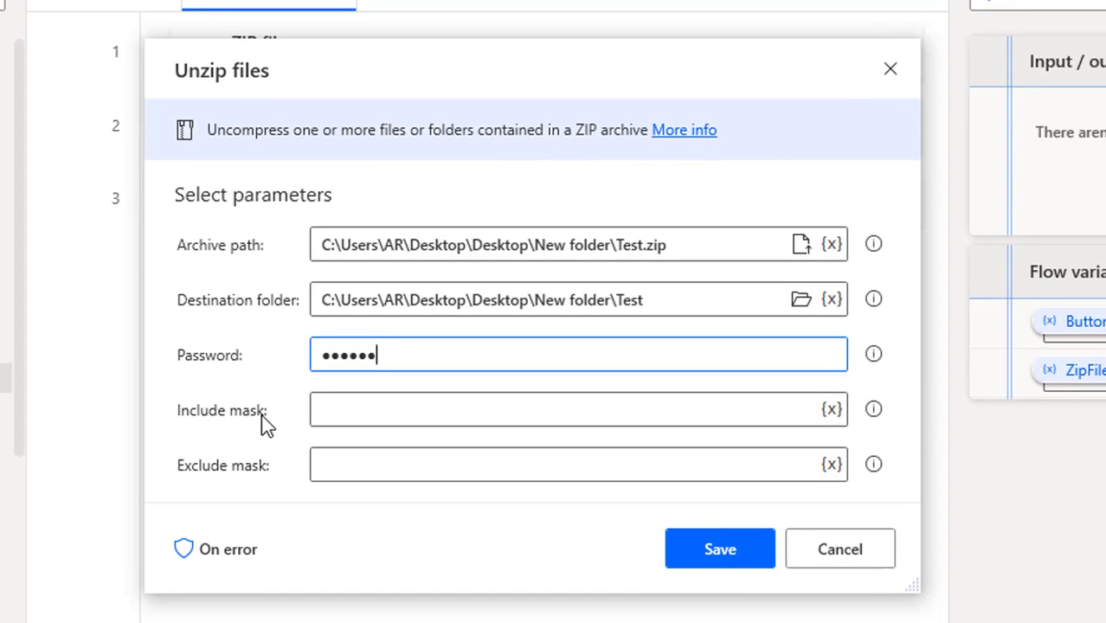
{"action": "left_click", "coordinate": [365, 411]}
{"action": "type", "text": "*.txt"}
{"action": "key", "text": "BackSpace"}
{"action": "key", "text": "BackSpace"}
{"action": "key", "text": "BackSpace"}
{"action": "key", "text": "BackSpace"}
{"action": "key", "text": "BackSpace"}
{"action": "key", "text": "BackSpace"}
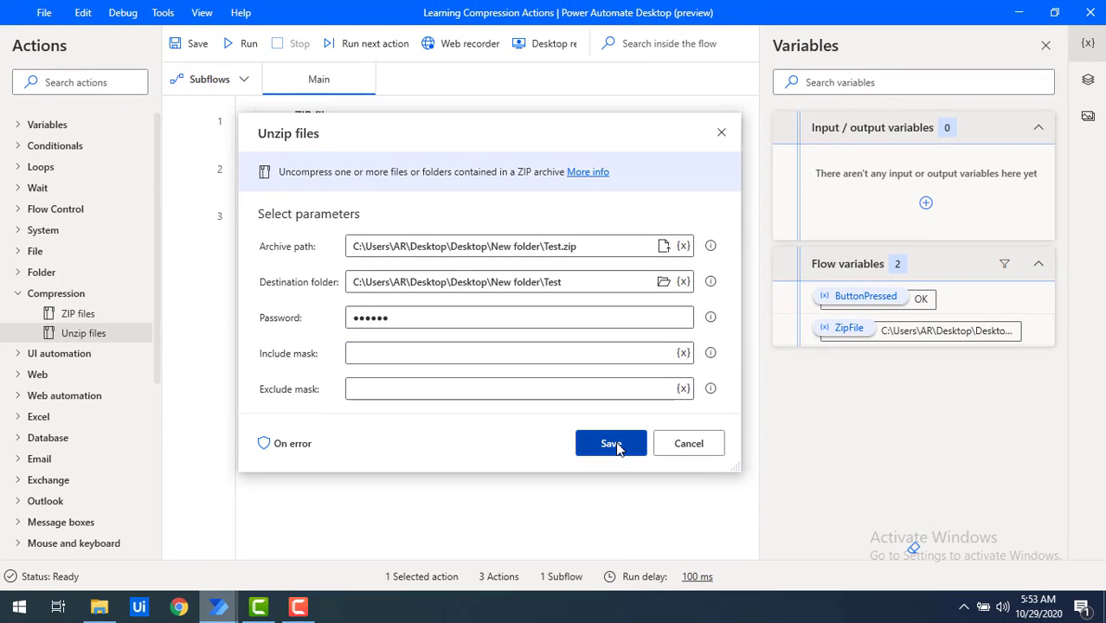
Save the Unzip files step, disable the ZIP files step, and run the flow to extract Test.zip.
{"action": "left_click", "coordinate": [636, 467]}
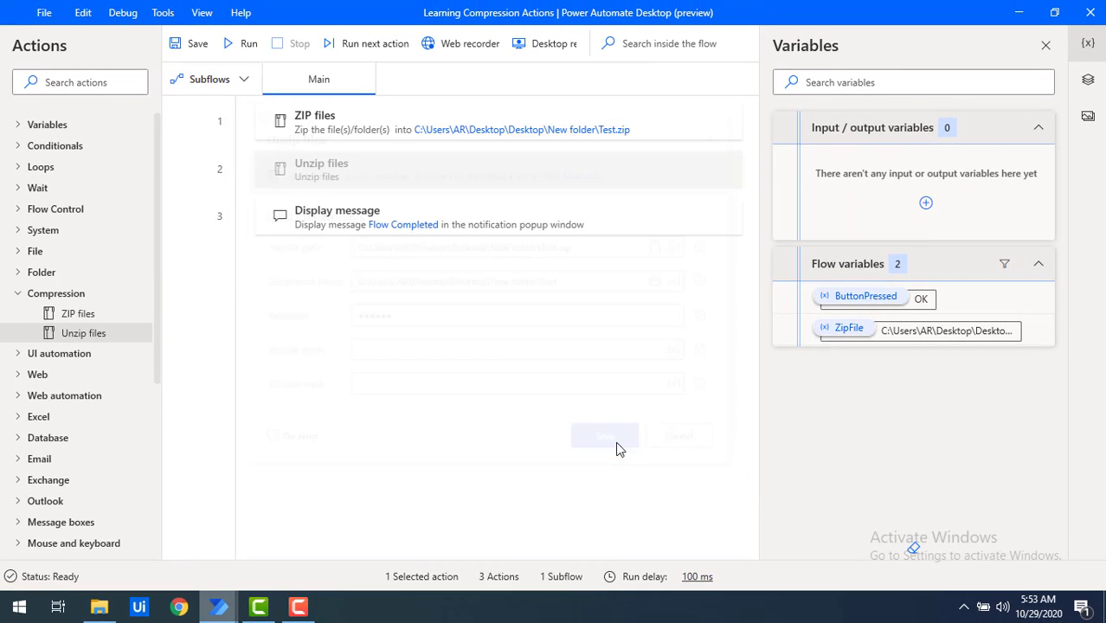
{"action": "left_click", "coordinate": [320, 123]}
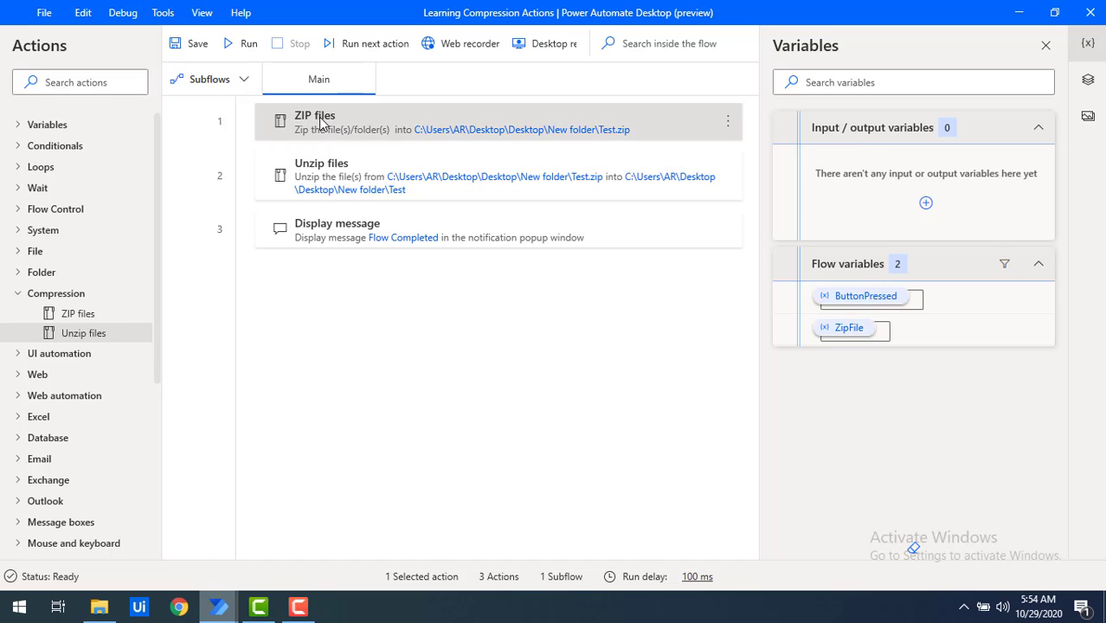
{"action": "right_click", "coordinate": [320, 124]}
{"action": "key", "text": "Escape"}
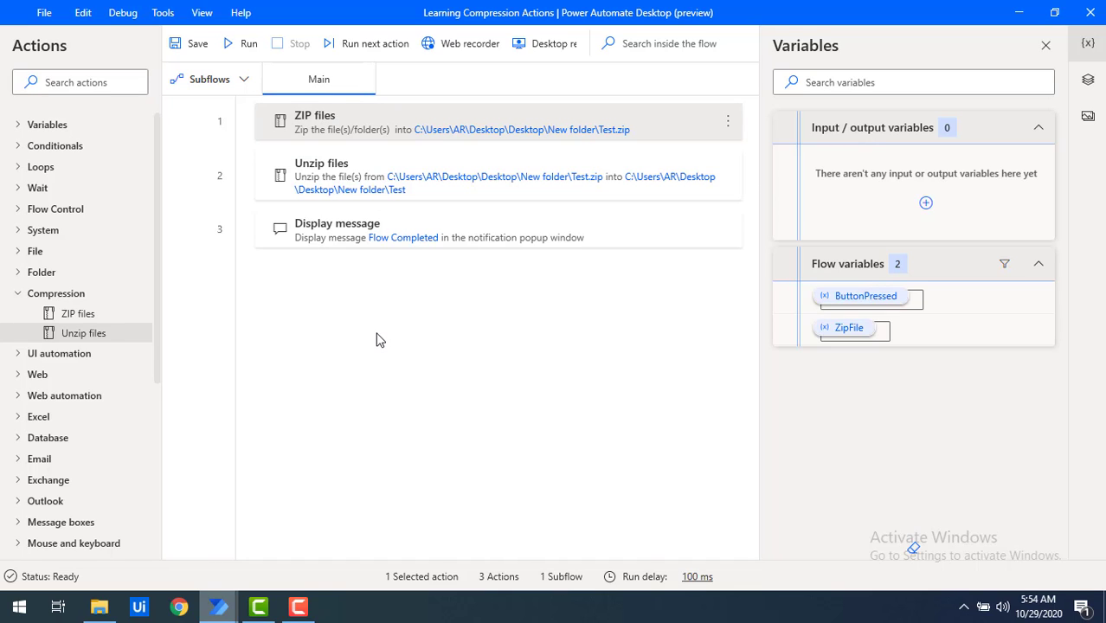
{"action": "left_click", "coordinate": [239, 46]}
{"action": "left_click", "coordinate": [100, 609]}
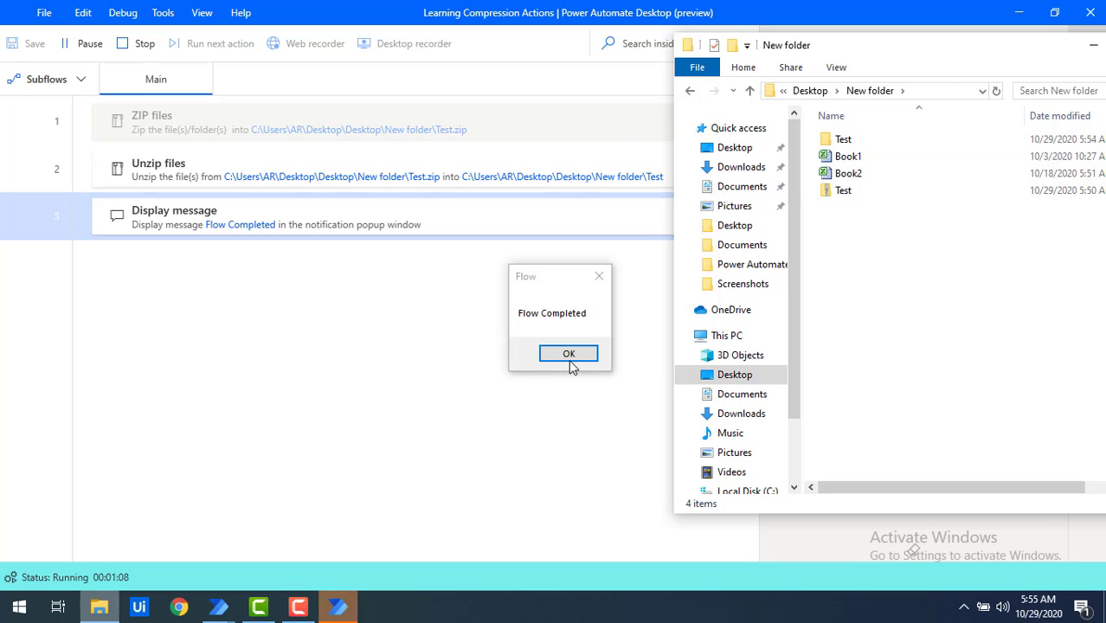
Browse the extracted Test folder through Power Automate Desktop and Daily Reports to Documents, reviewing its 26 files.
{"action": "left_click", "coordinate": [848, 146]}
{"action": "double_click", "coordinate": [847, 143]}
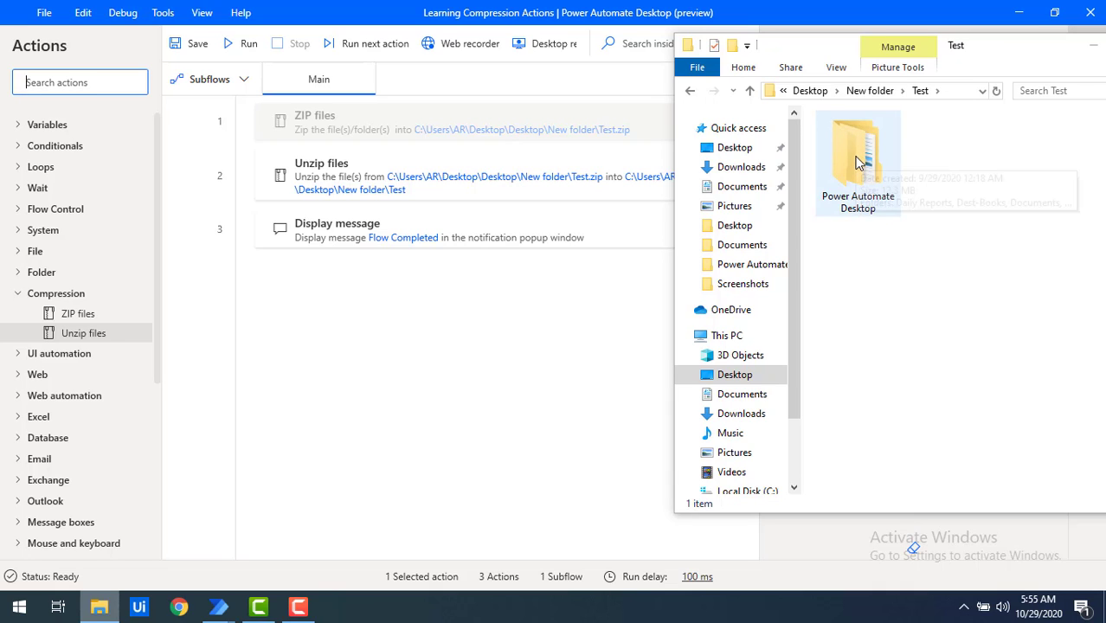
{"action": "left_click", "coordinate": [858, 162]}
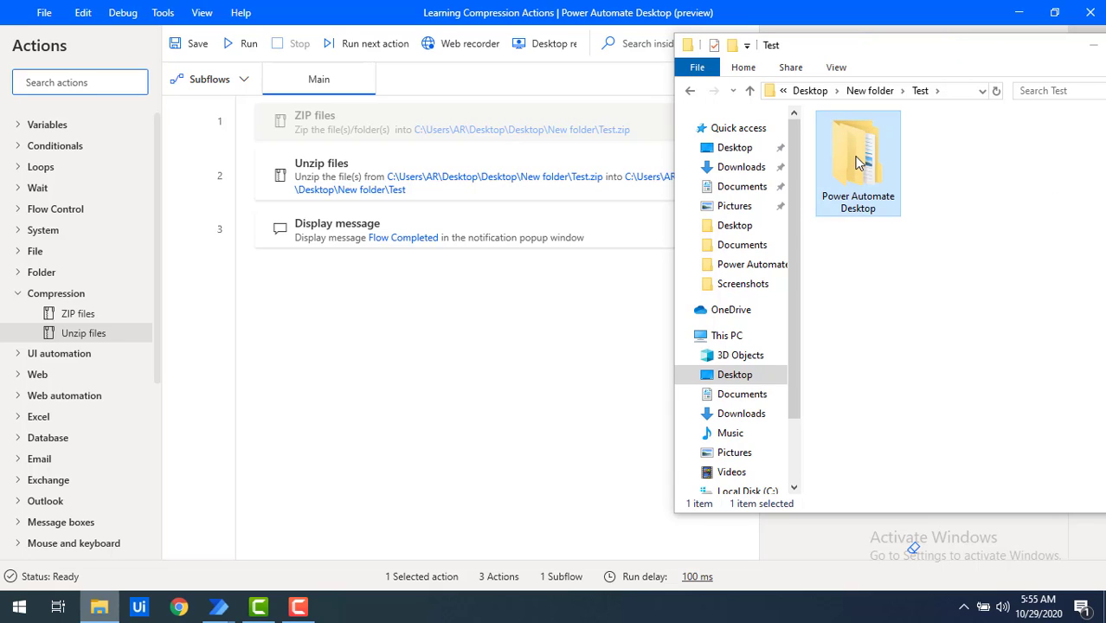
{"action": "double_click", "coordinate": [858, 162]}
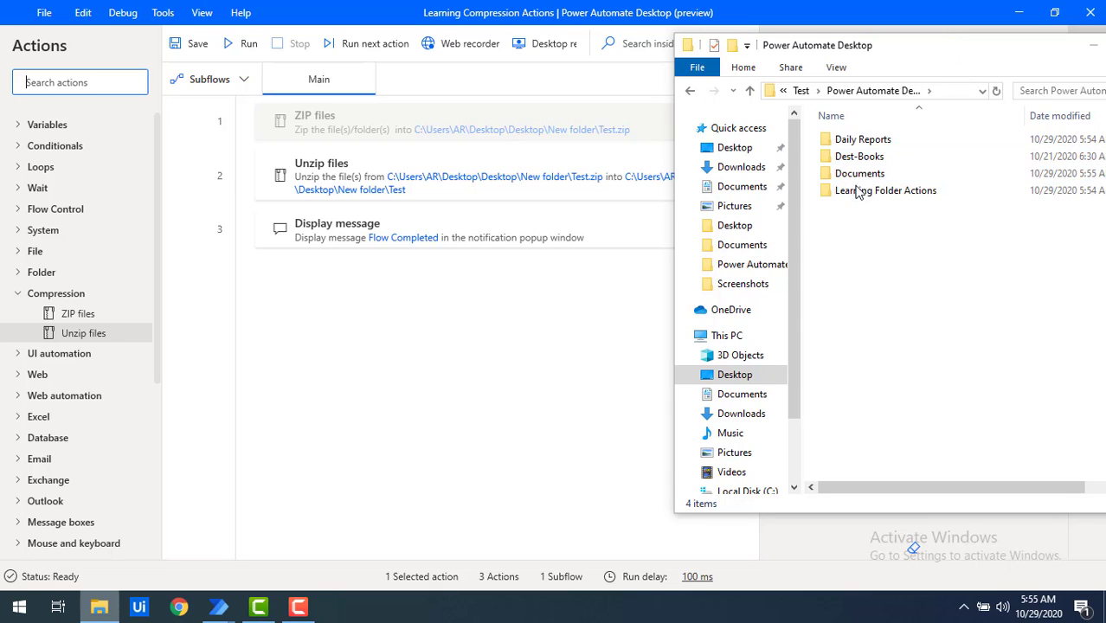
{"action": "left_click", "coordinate": [866, 143]}
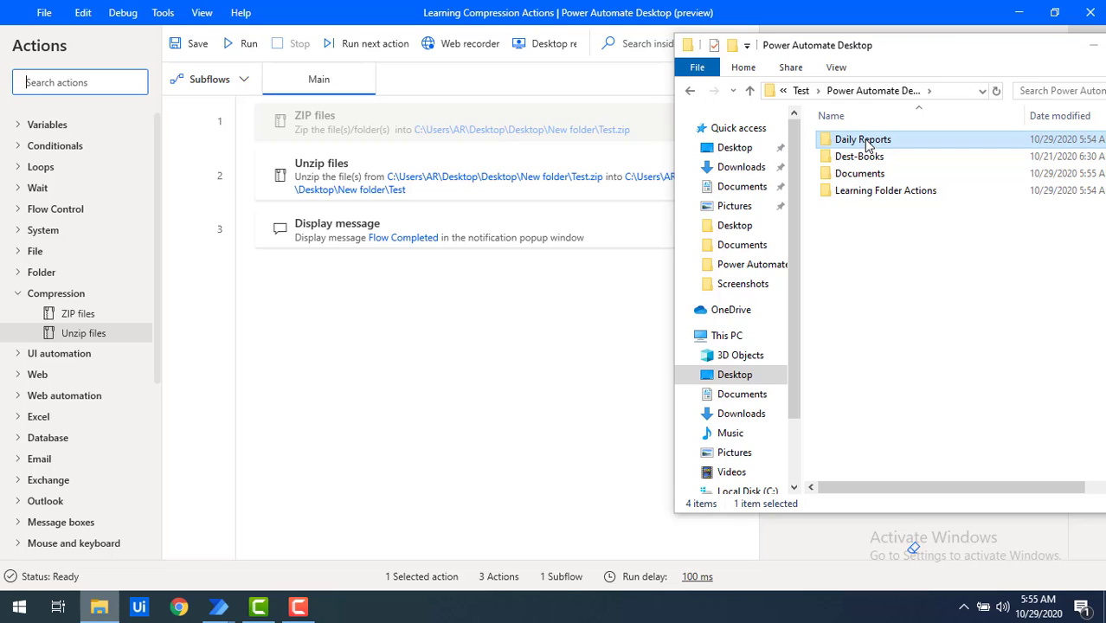
{"action": "double_click", "coordinate": [864, 142]}
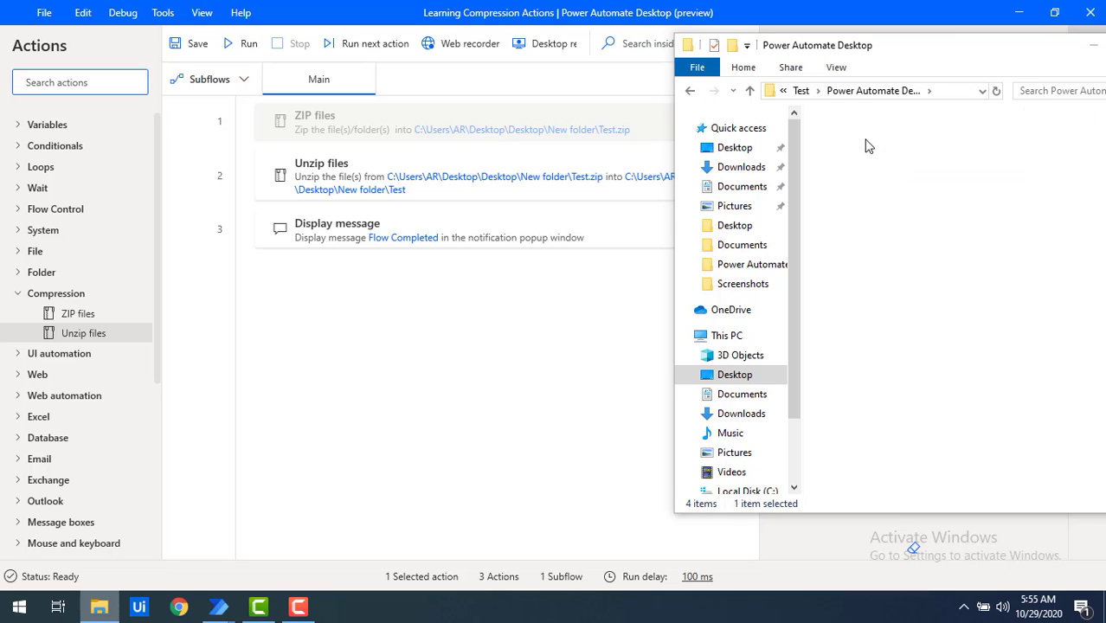
{"action": "left_click", "coordinate": [749, 90]}
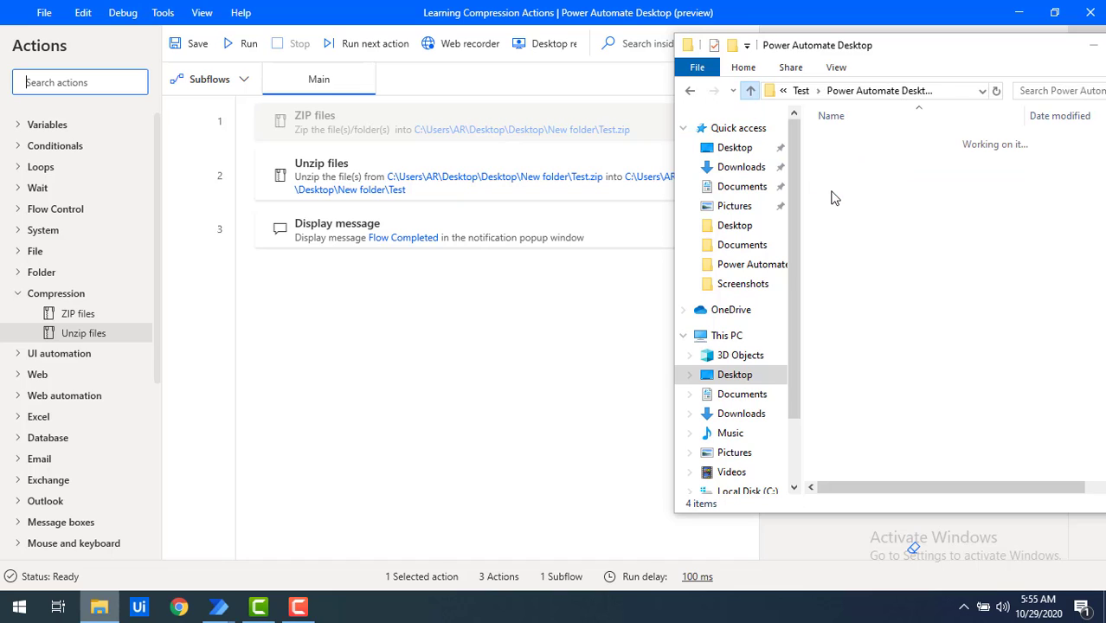
{"action": "left_click", "coordinate": [845, 175]}
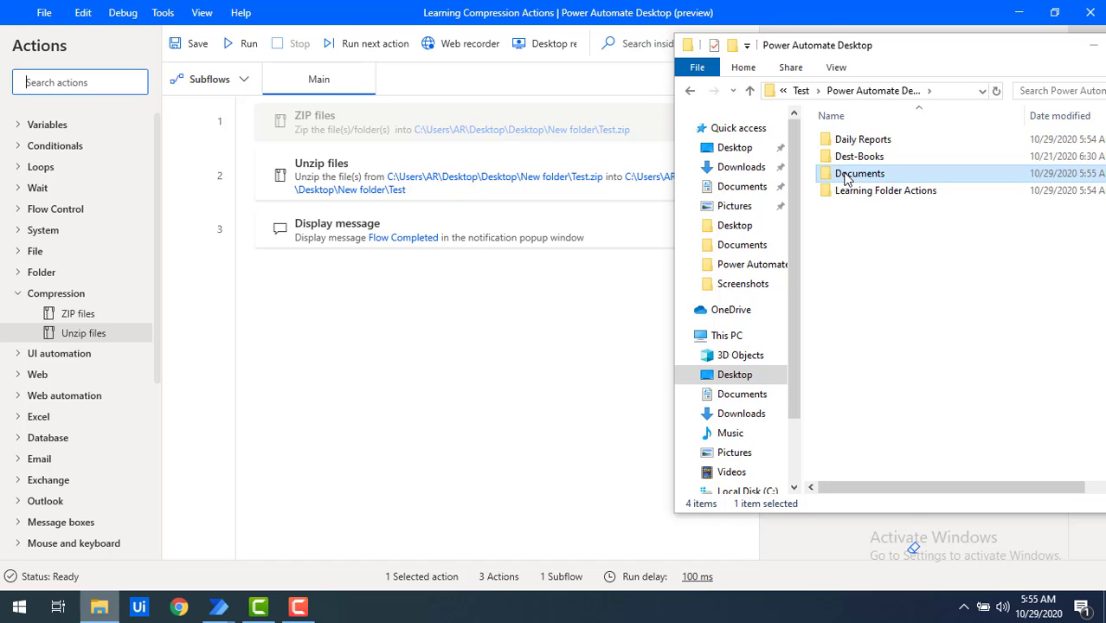
{"action": "double_click", "coordinate": [846, 176]}
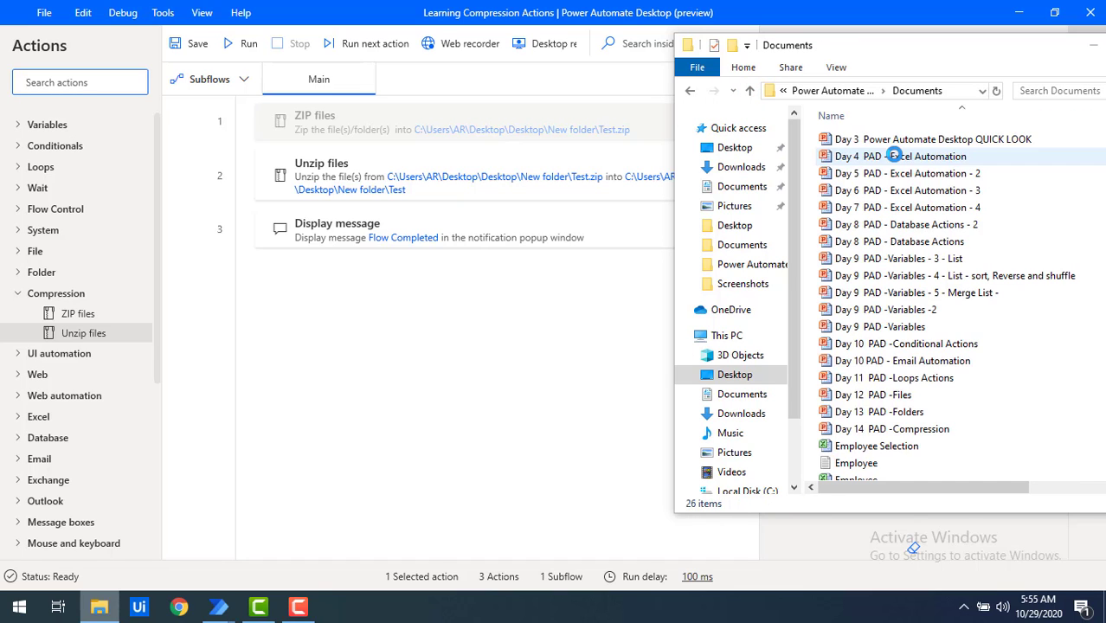
{"action": "scroll", "coordinate": [900, 381], "scroll_direction": "down", "scroll_amount": 2}
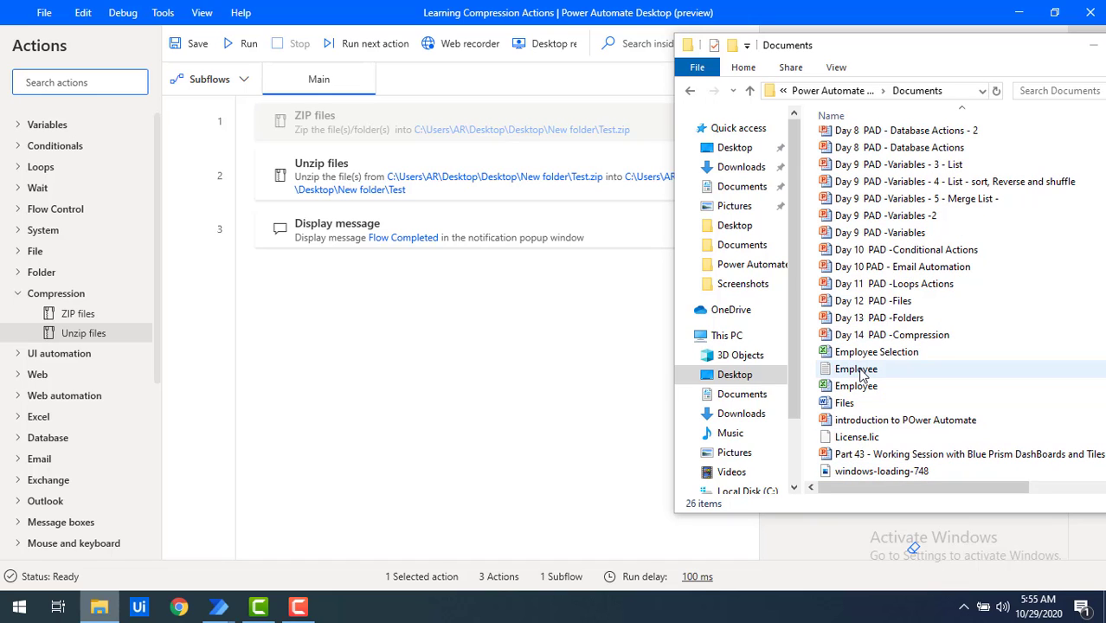
{"action": "scroll", "coordinate": [880, 365], "scroll_direction": "up", "scroll_amount": 2}
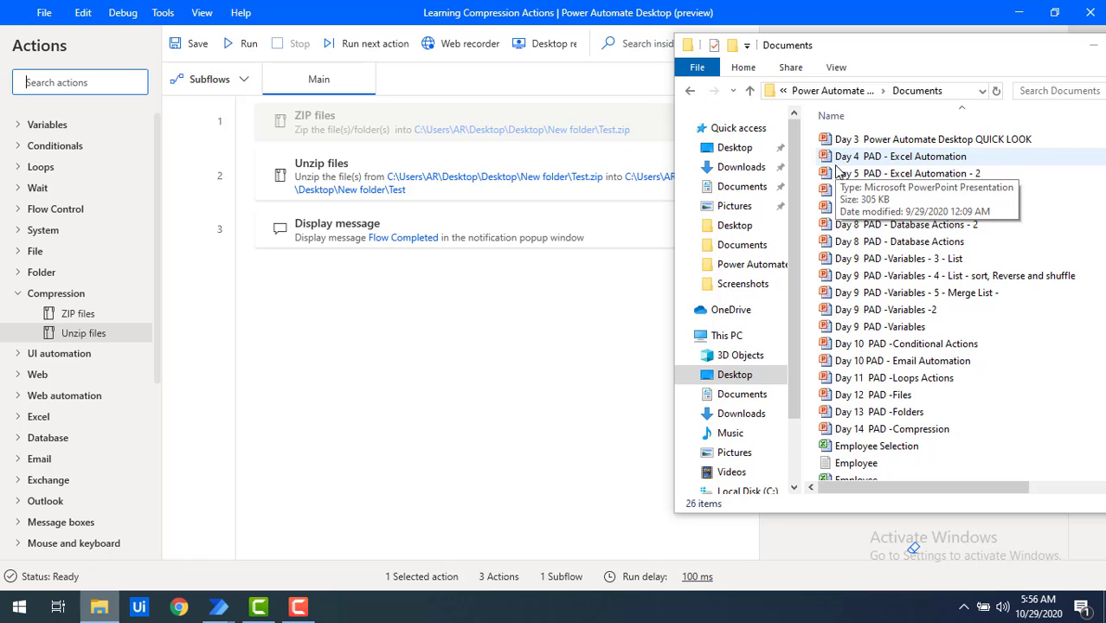
{"action": "key", "text": "alt+Left"}
{"action": "left_click", "coordinate": [566, 176]}
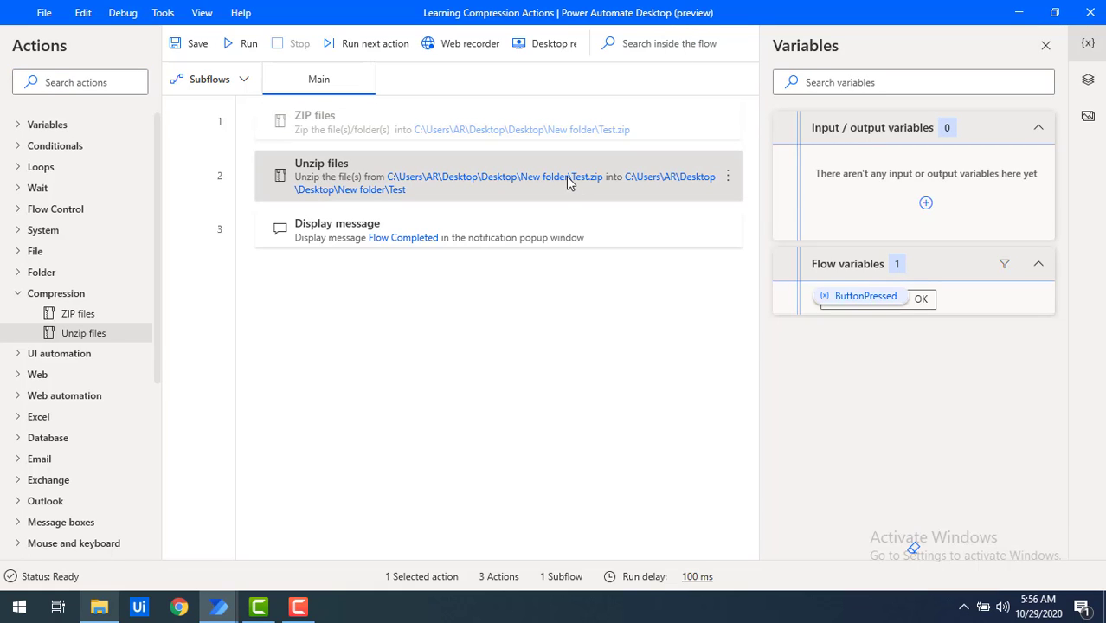
Change the Unzip files include mask to *.pptx and save the action.
{"action": "double_click", "coordinate": [566, 175]}
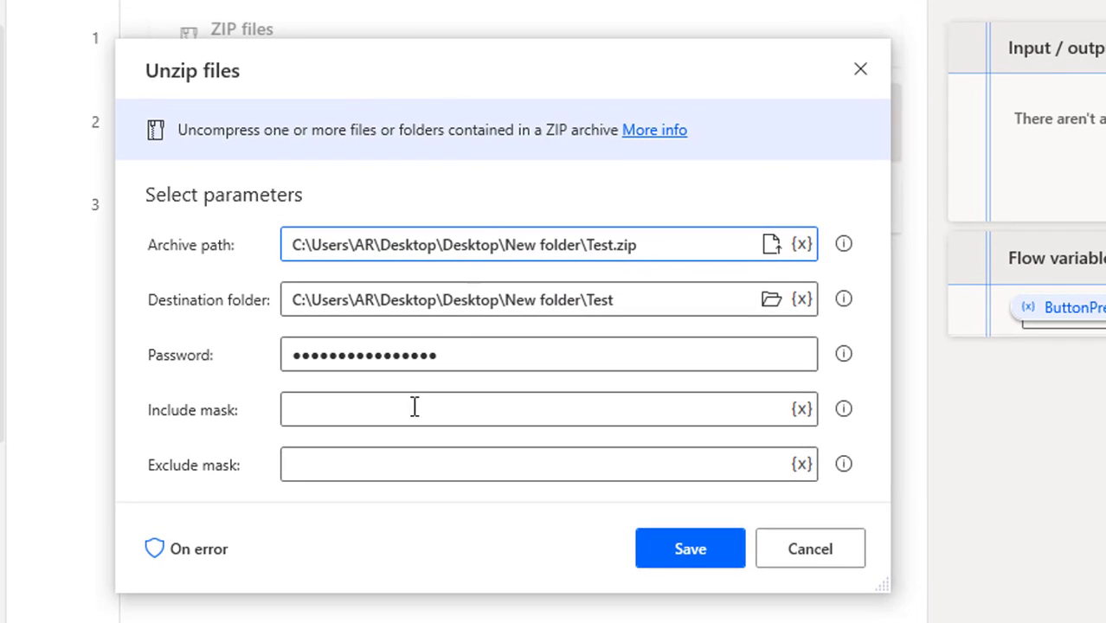
{"action": "left_click", "coordinate": [365, 407]}
{"action": "type", "text": "*.pptx"}
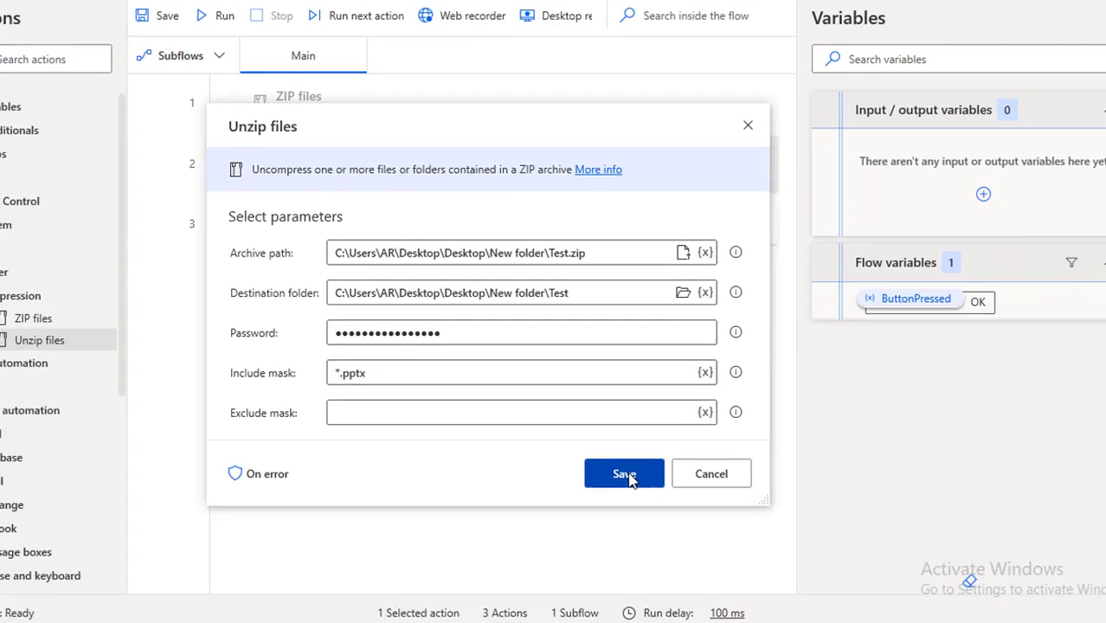
{"action": "left_click", "coordinate": [692, 553]}
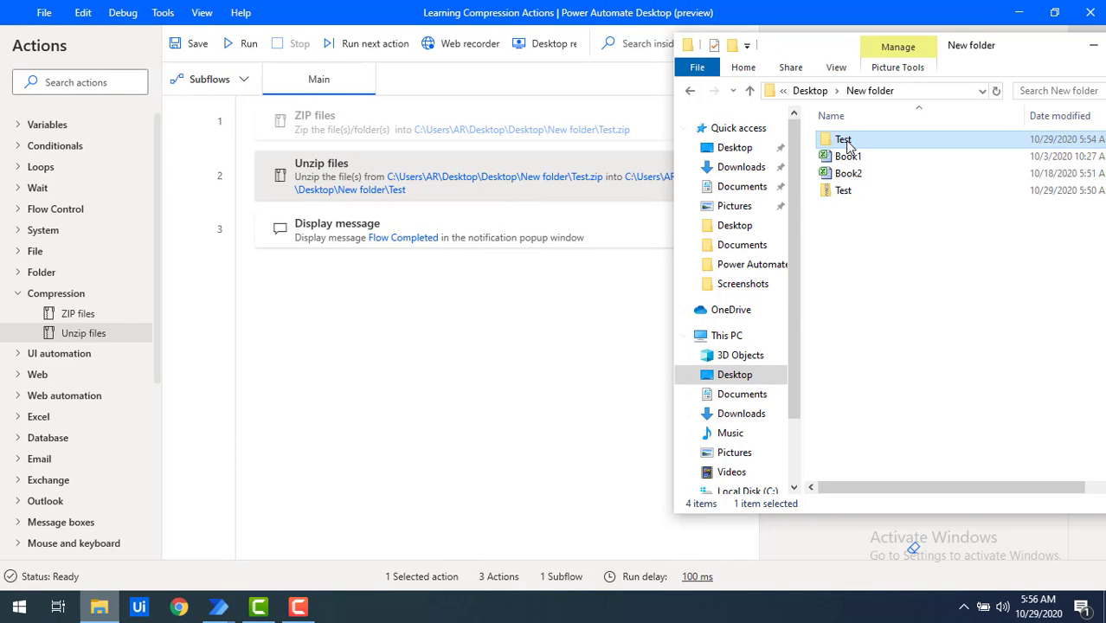
Delete the extracted Test folder and rerun the flow, producing a new 1.69 MB Test folder.
{"action": "right_click", "coordinate": [848, 145]}
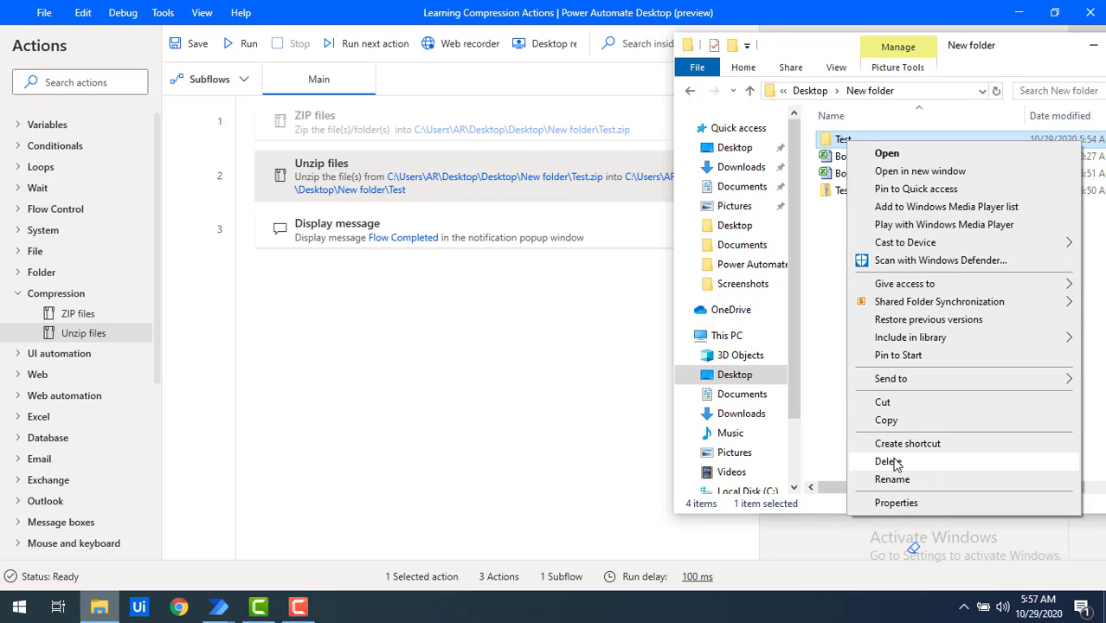
{"action": "left_click", "coordinate": [891, 462]}
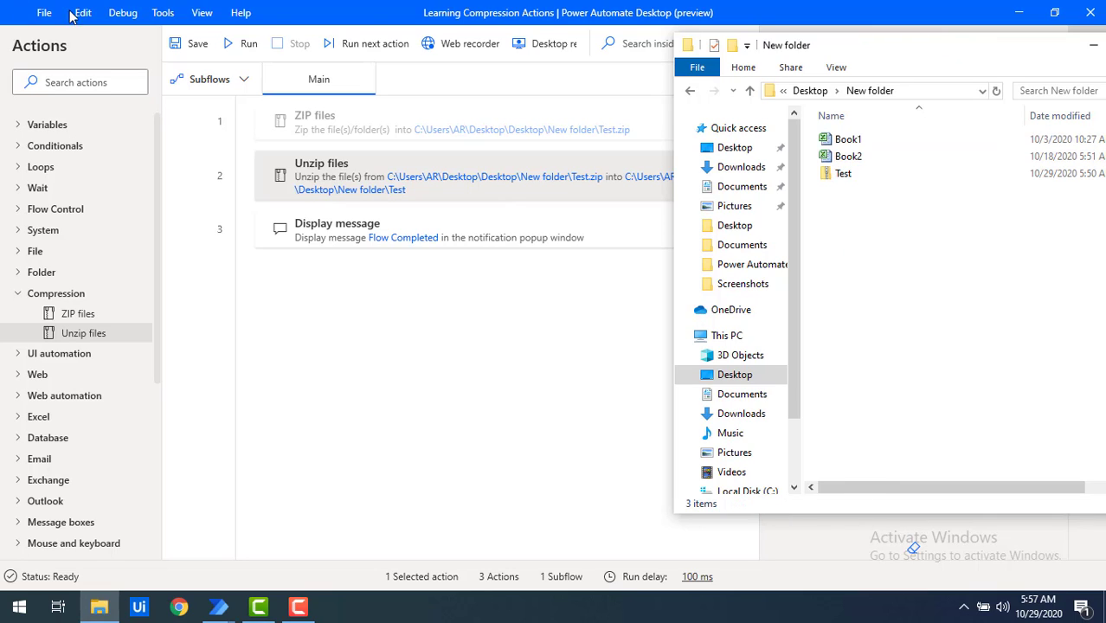
{"action": "left_click", "coordinate": [229, 49]}
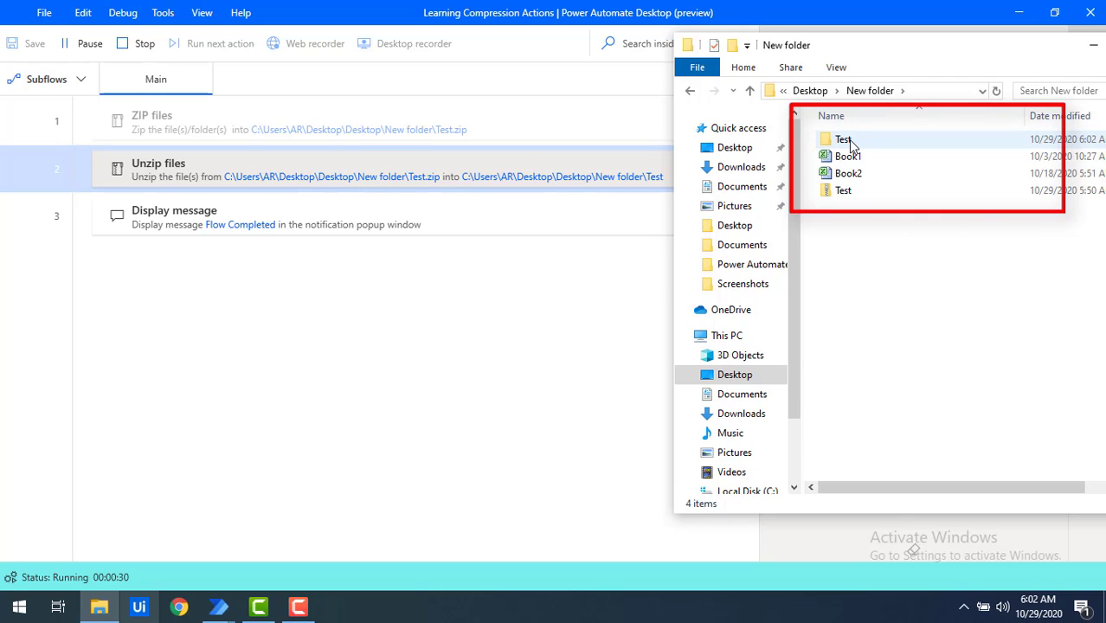
{"action": "mouse_move", "coordinate": [851, 145]}
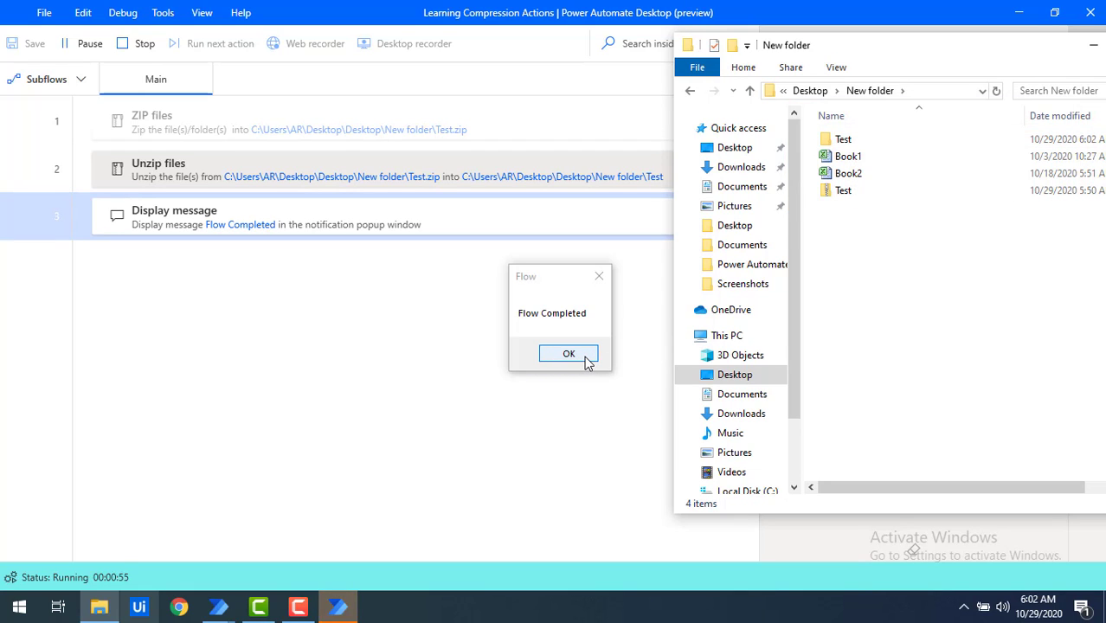
{"action": "left_click", "coordinate": [585, 362]}
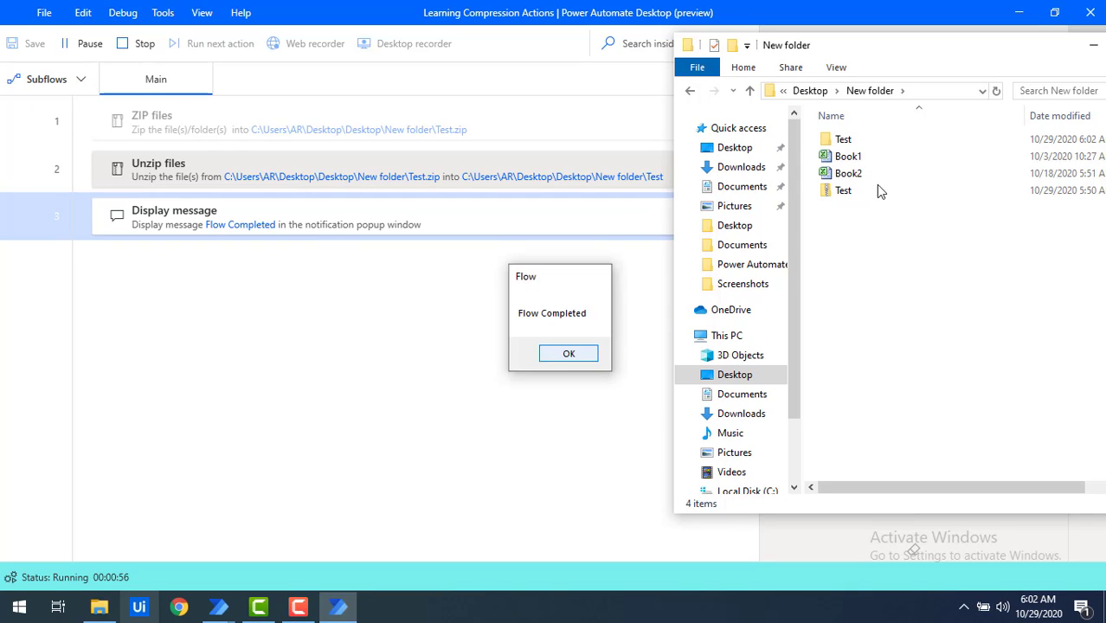
{"action": "left_click", "coordinate": [847, 145]}
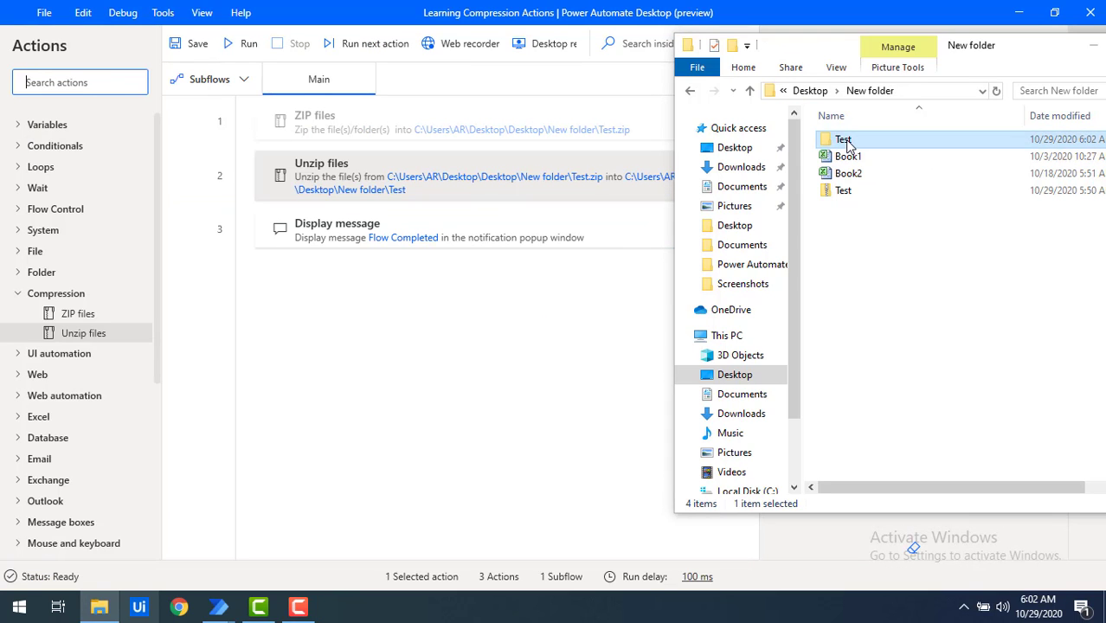
Open Test\Power Automate Desktop\Documents, confirm it holds only 20 PowerPoint files, then close Explorer.
{"action": "double_click", "coordinate": [844, 141]}
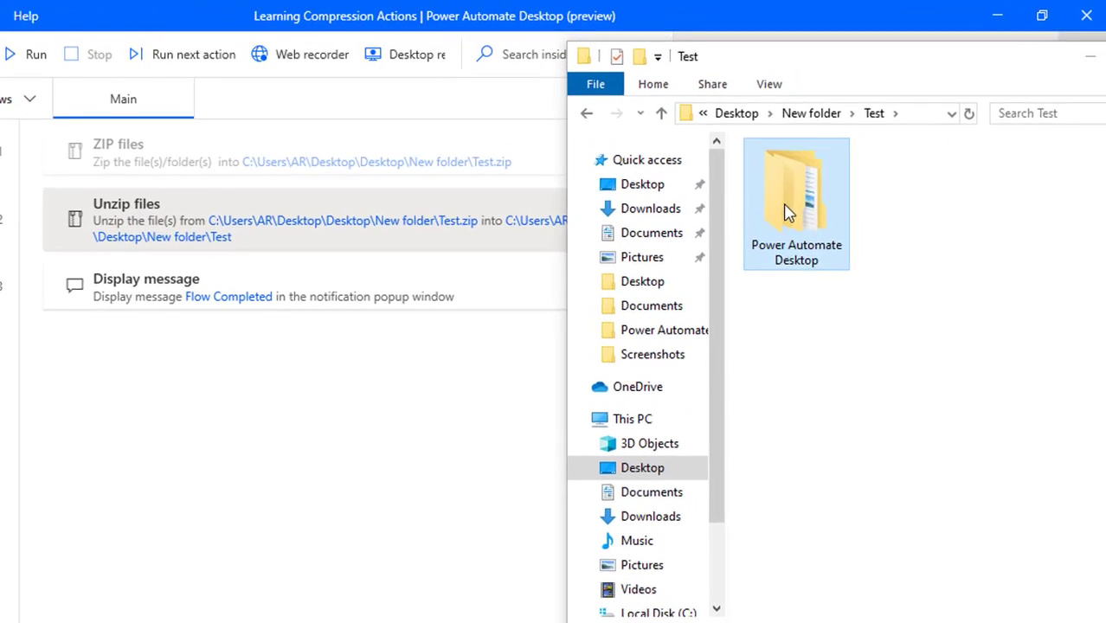
{"action": "double_click", "coordinate": [762, 189]}
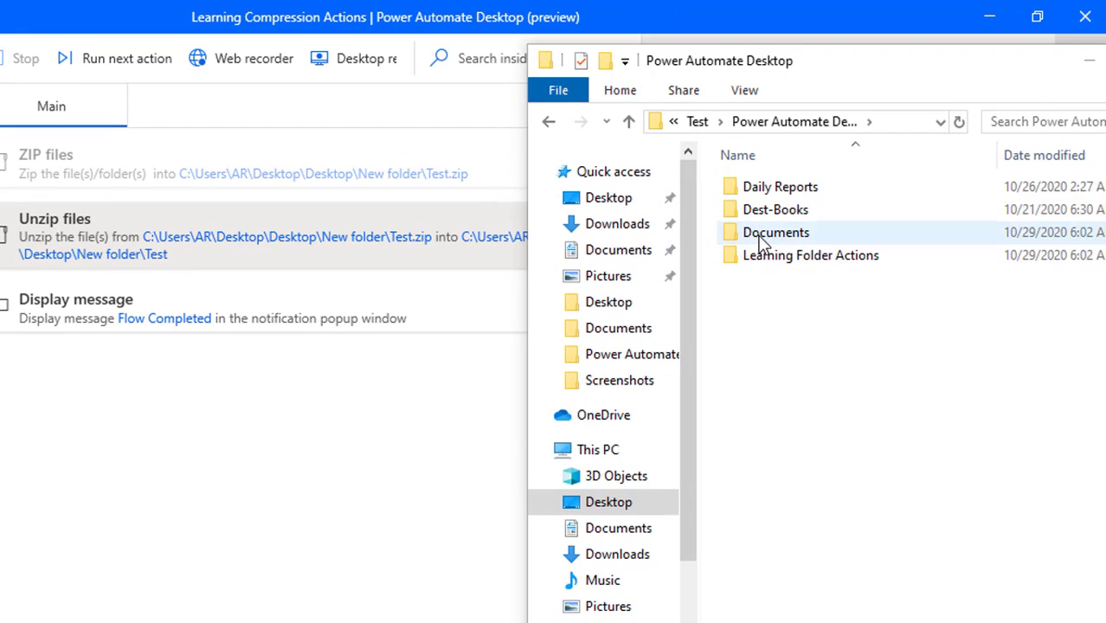
{"action": "left_click", "coordinate": [762, 241]}
{"action": "double_click", "coordinate": [761, 242]}
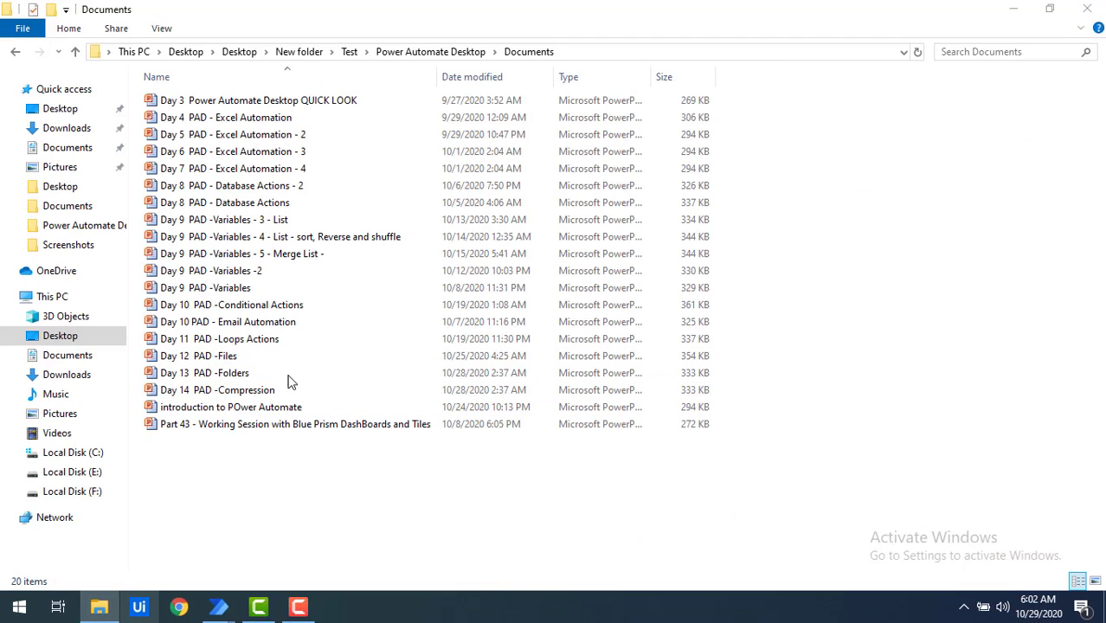
{"action": "left_click_drag", "start_coordinate": [331, 470], "coordinate": [231, 104]}
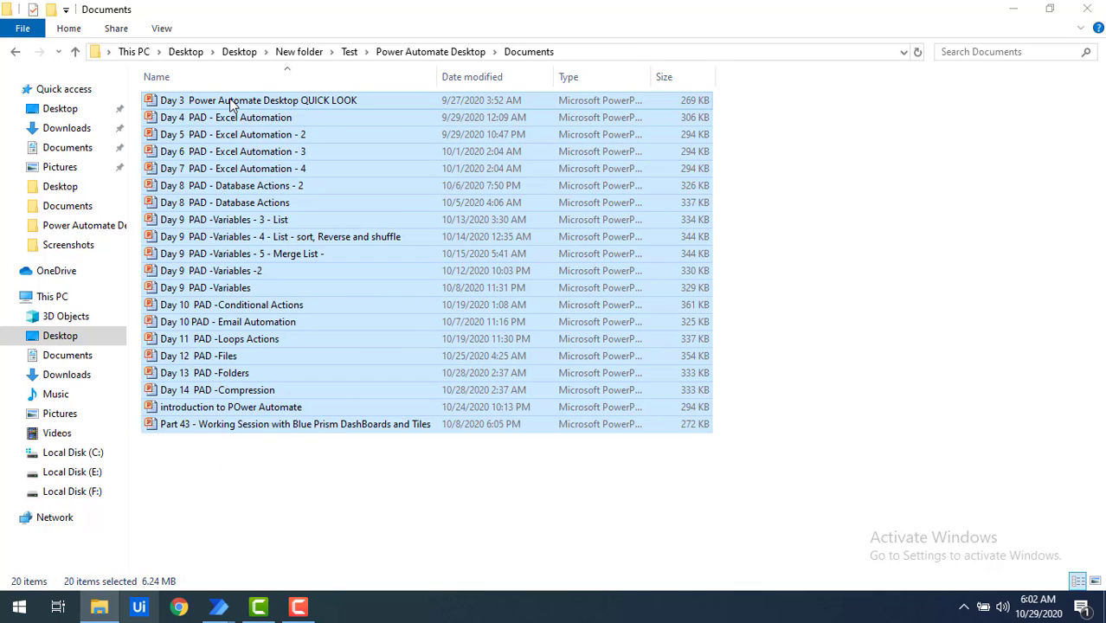
{"action": "left_click", "coordinate": [310, 493]}
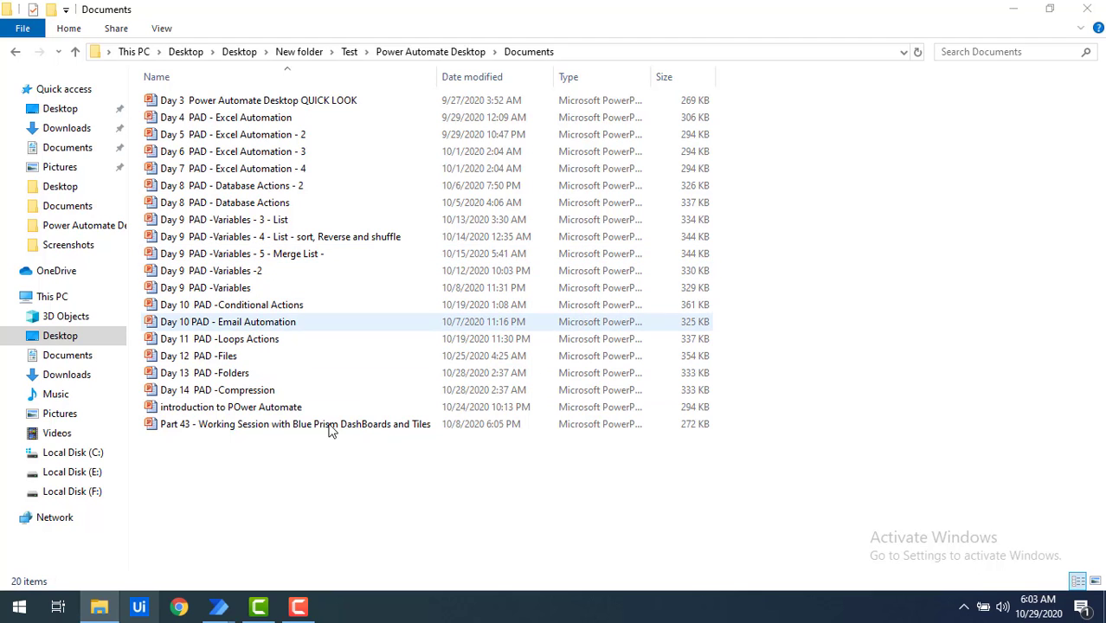
{"action": "left_click", "coordinate": [1095, 12]}
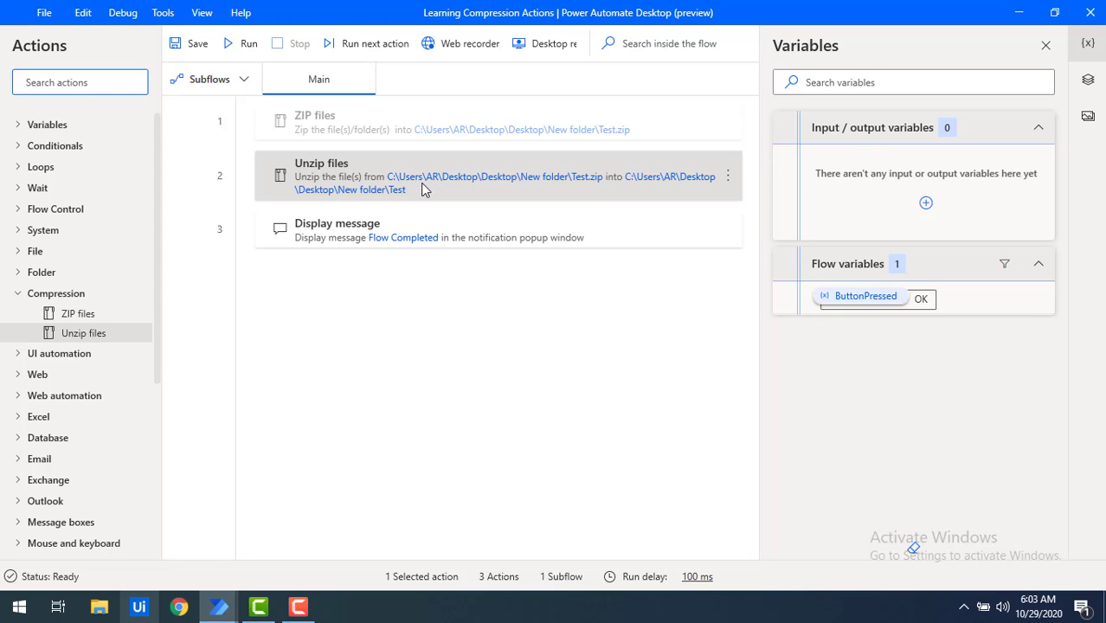
Append ;*.docx to the Unzip files include mask, making it *.pptx;*.docx, and save.
{"action": "double_click", "coordinate": [421, 183]}
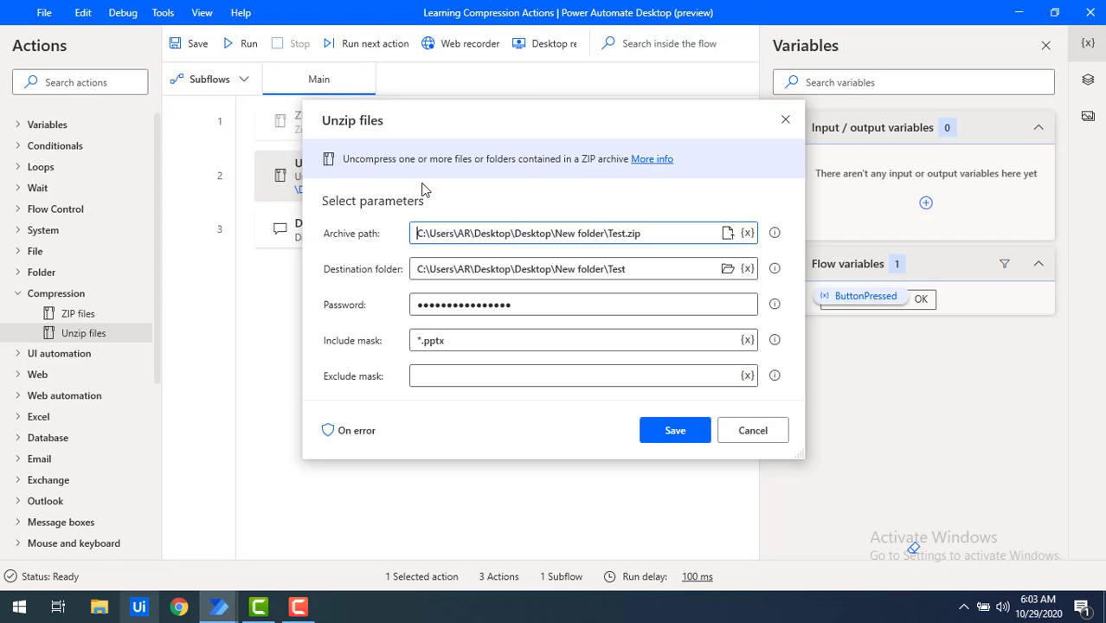
{"action": "left_click", "coordinate": [444, 343]}
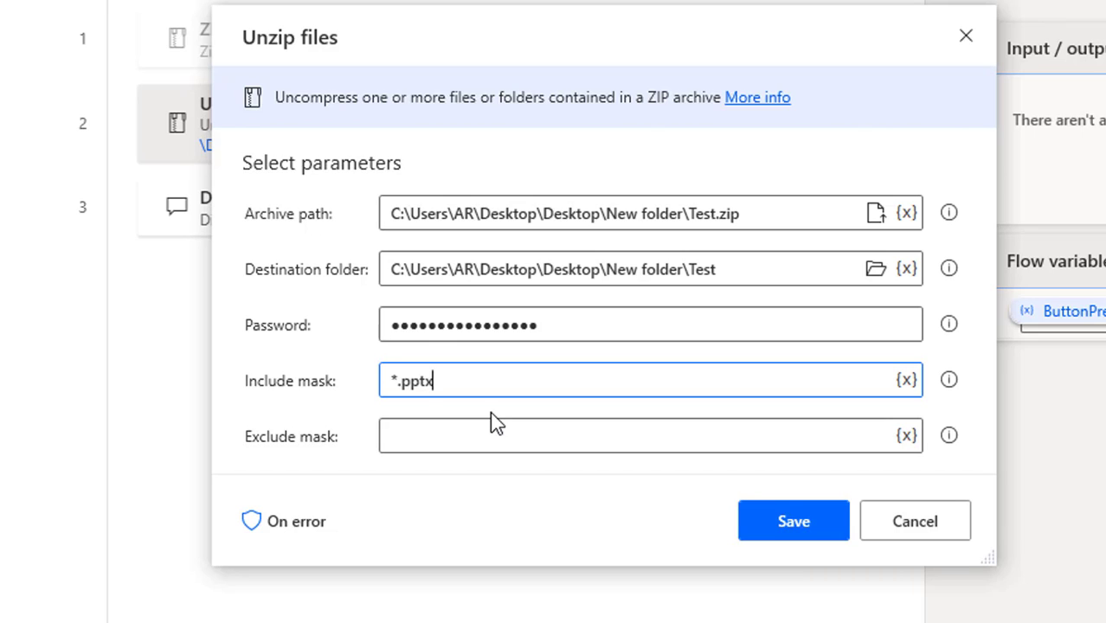
{"action": "type", "text": ";*.docx"}
{"action": "left_click", "coordinate": [803, 531]}
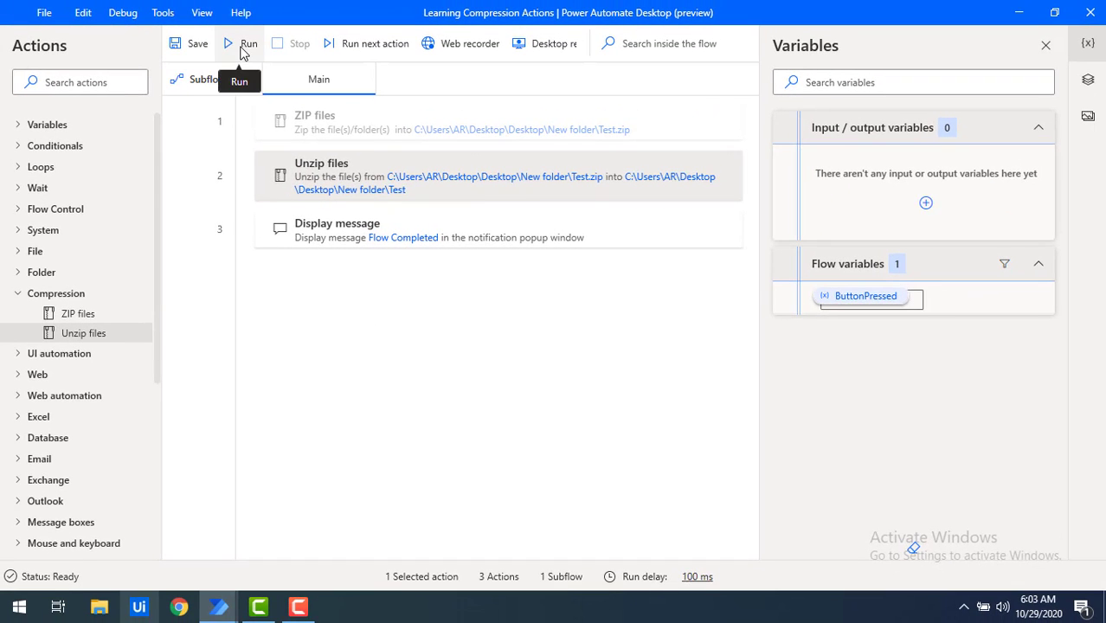
Run the flow and browse to the extracted Test > Power Automate Desktop > Documents folder.
{"action": "left_click", "coordinate": [244, 45]}
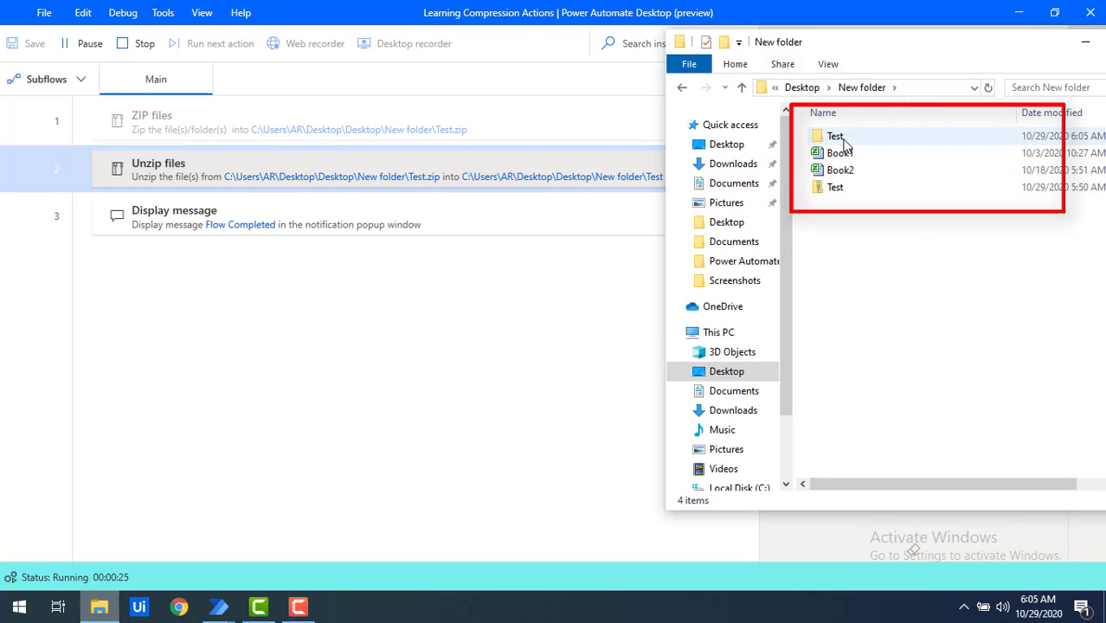
{"action": "mouse_move", "coordinate": [846, 145]}
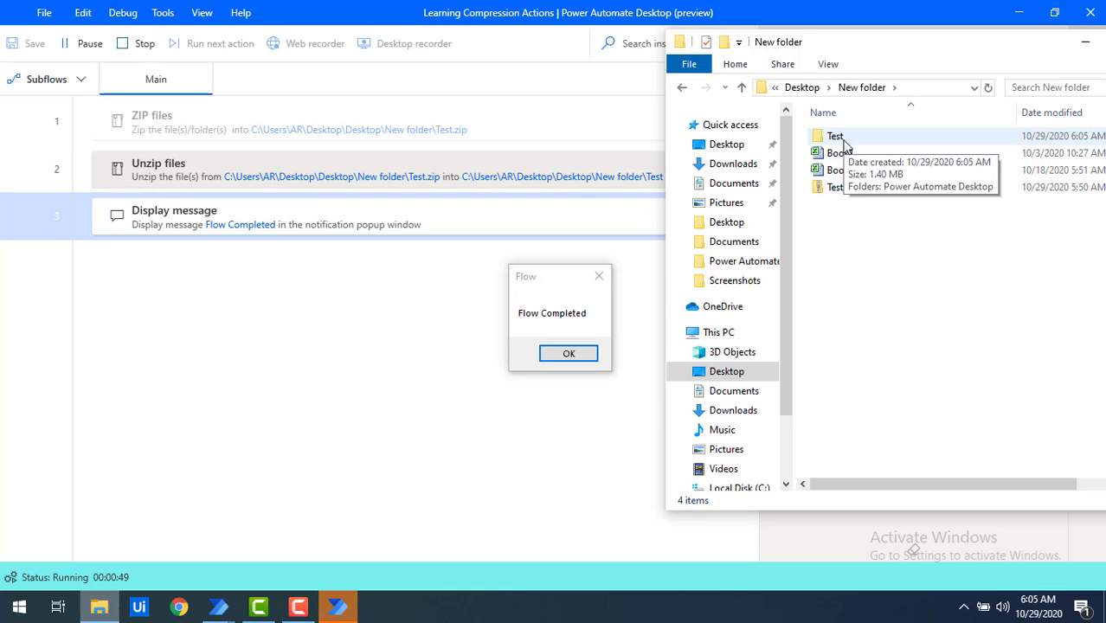
{"action": "left_click", "coordinate": [844, 143]}
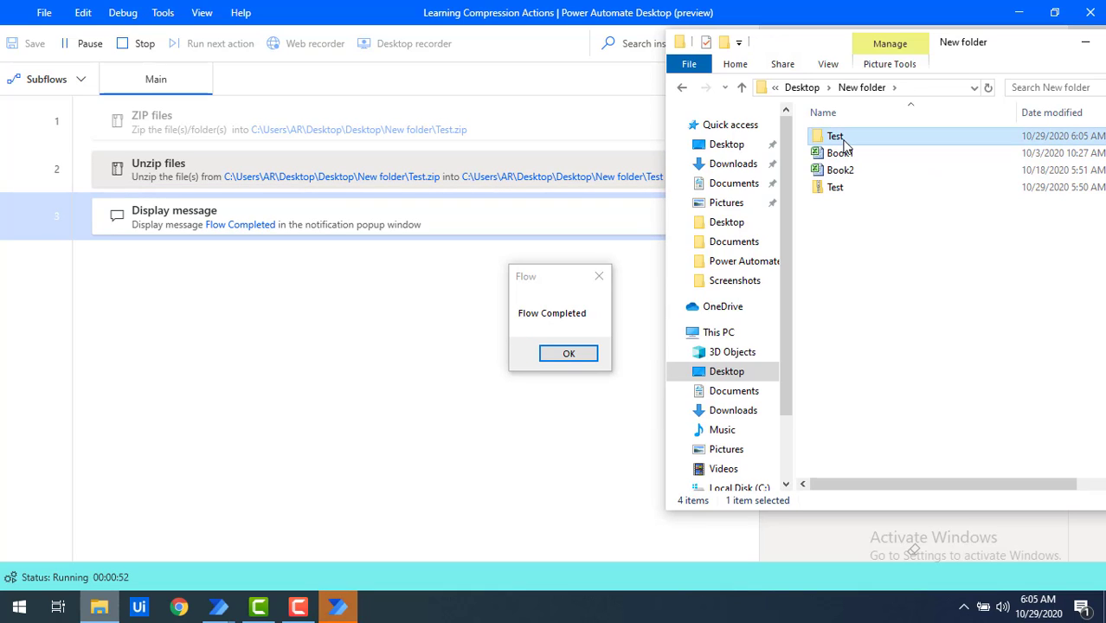
{"action": "double_click", "coordinate": [845, 140]}
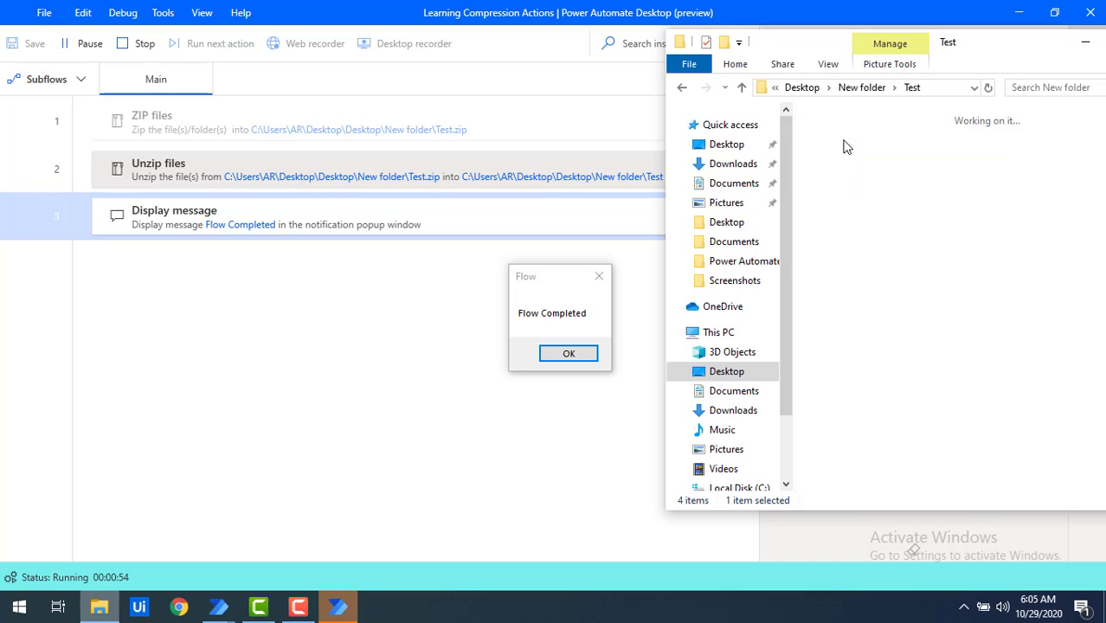
{"action": "left_click", "coordinate": [844, 147]}
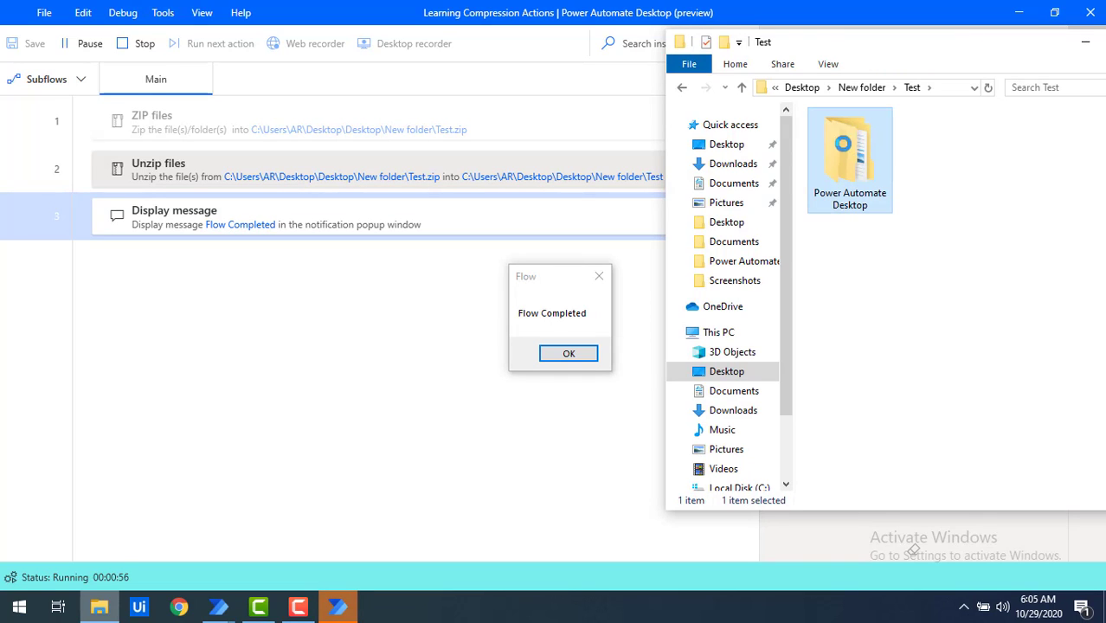
{"action": "double_click", "coordinate": [847, 211]}
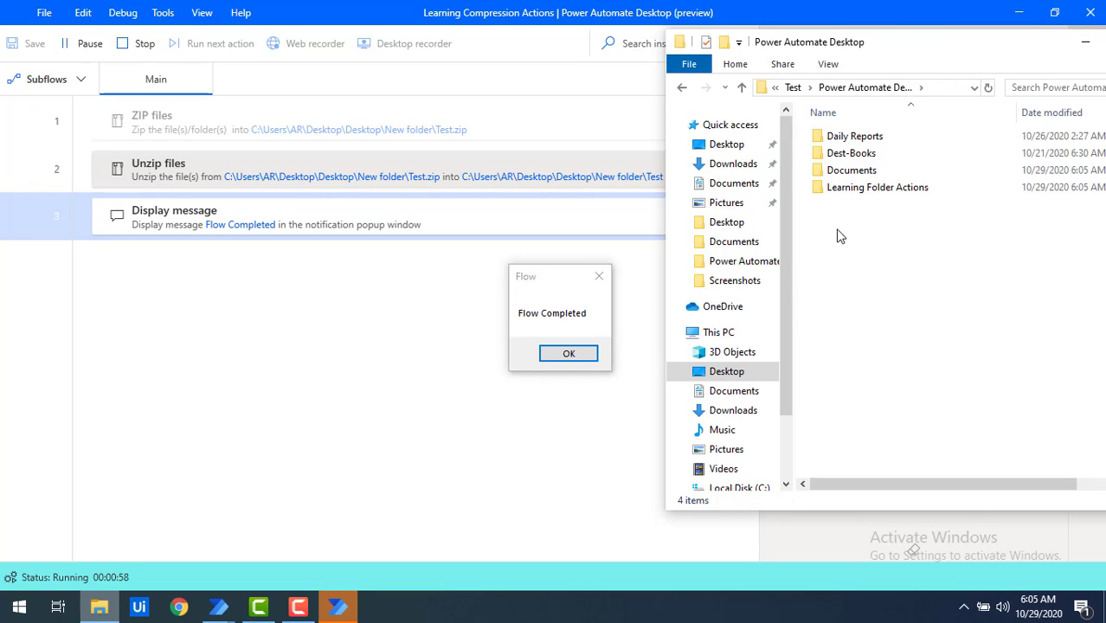
{"action": "left_click", "coordinate": [850, 173]}
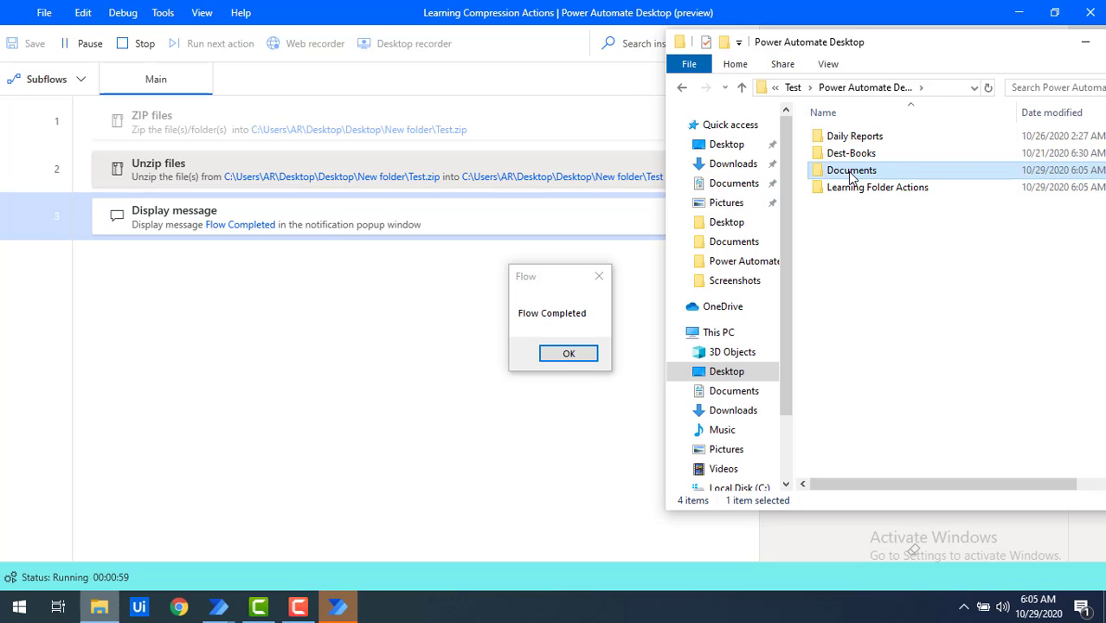
{"action": "double_click", "coordinate": [850, 173]}
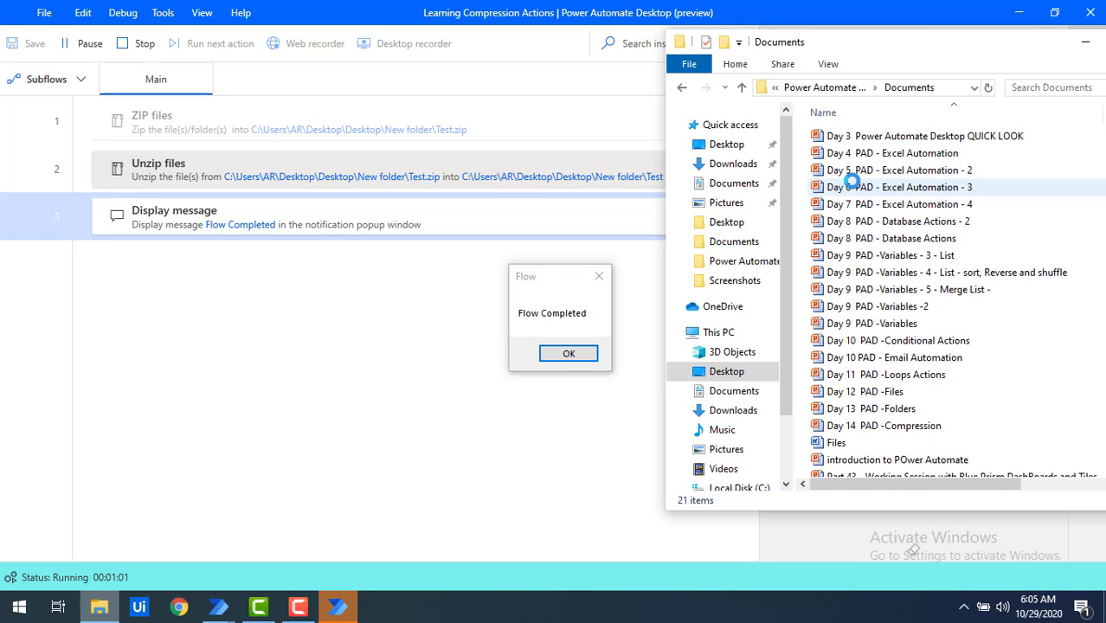
Confirm the extracted Files Word document, dismiss Flow Completed, and reopen the Unzip files settings.
{"action": "left_click", "coordinate": [995, 140]}
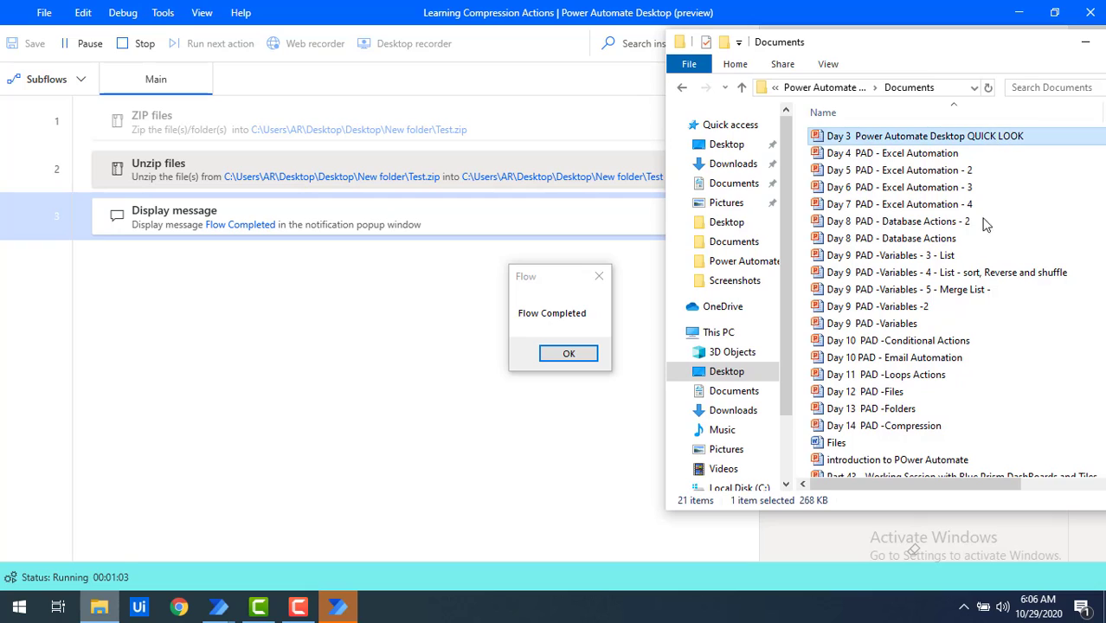
{"action": "left_click", "coordinate": [834, 443]}
{"action": "scroll", "coordinate": [843, 424], "scroll_direction": "down", "scroll_amount": 1}
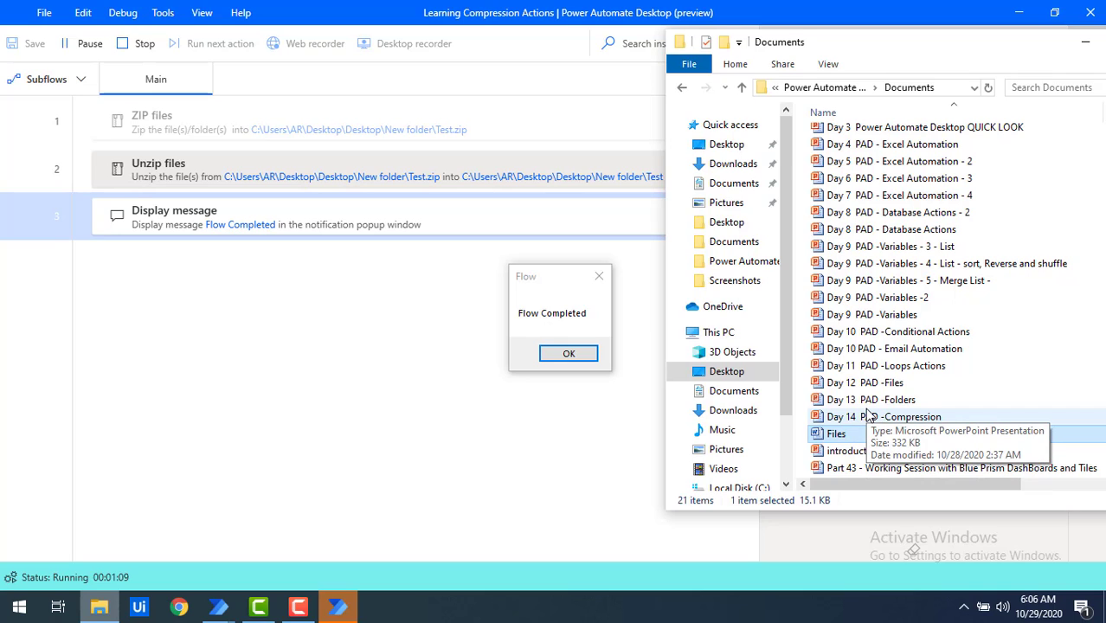
{"action": "left_click", "coordinate": [567, 354]}
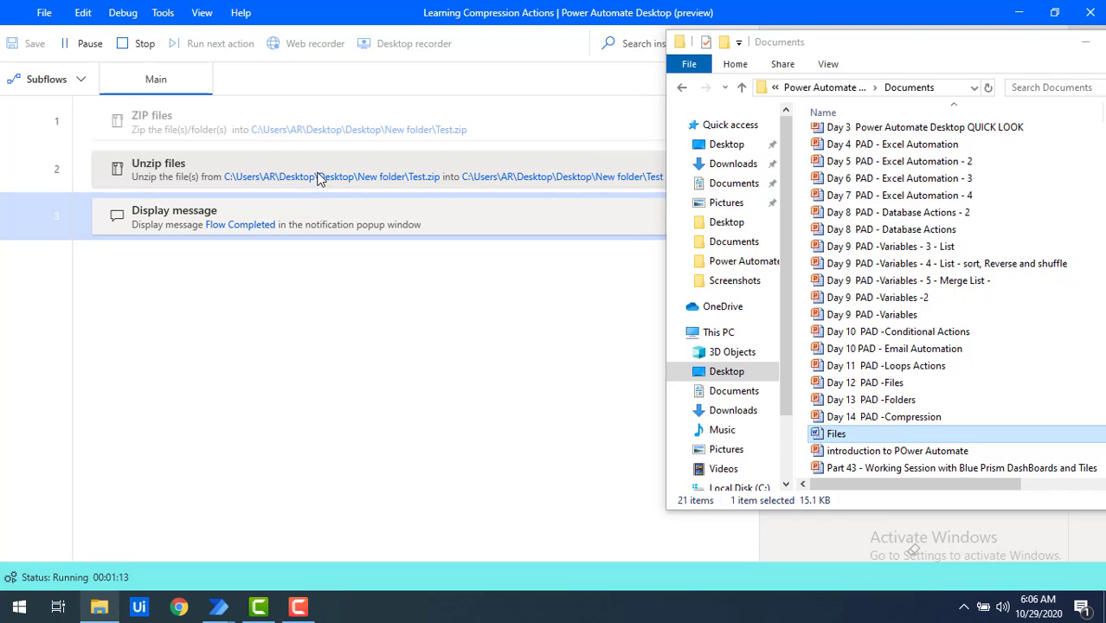
{"action": "double_click", "coordinate": [332, 182]}
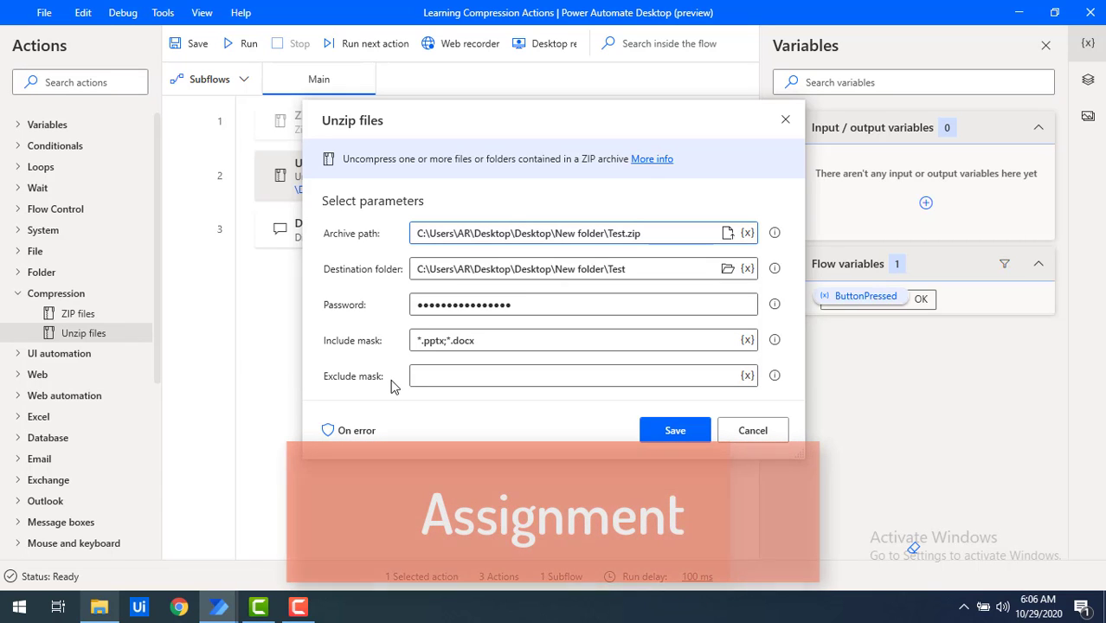
Place the caret in the Unzip files Exclude mask field.
{"action": "left_click", "coordinate": [432, 384]}
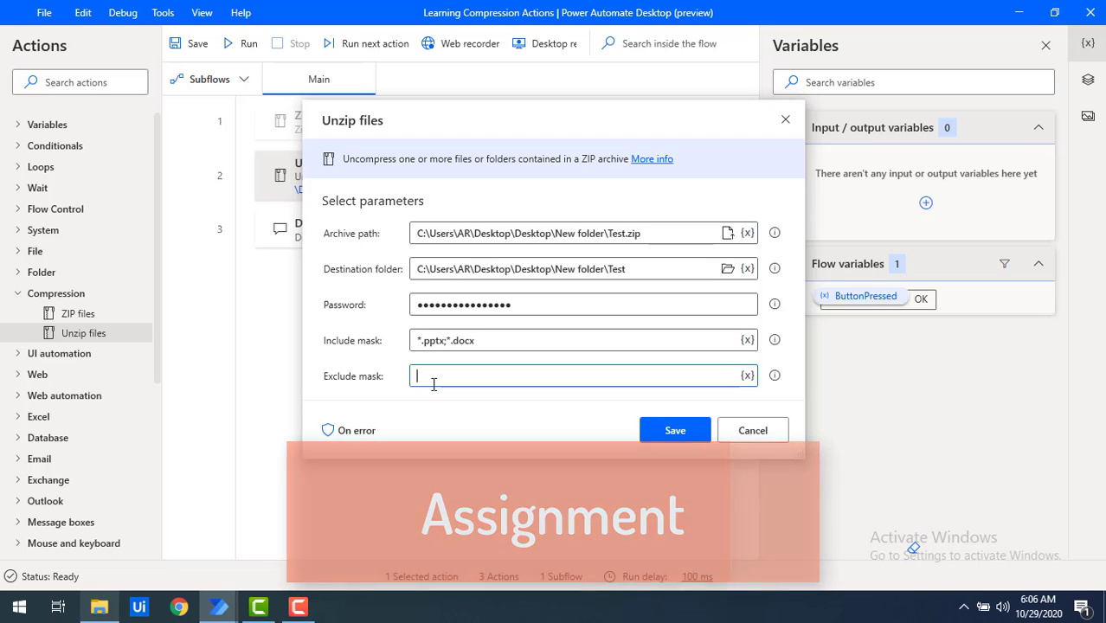